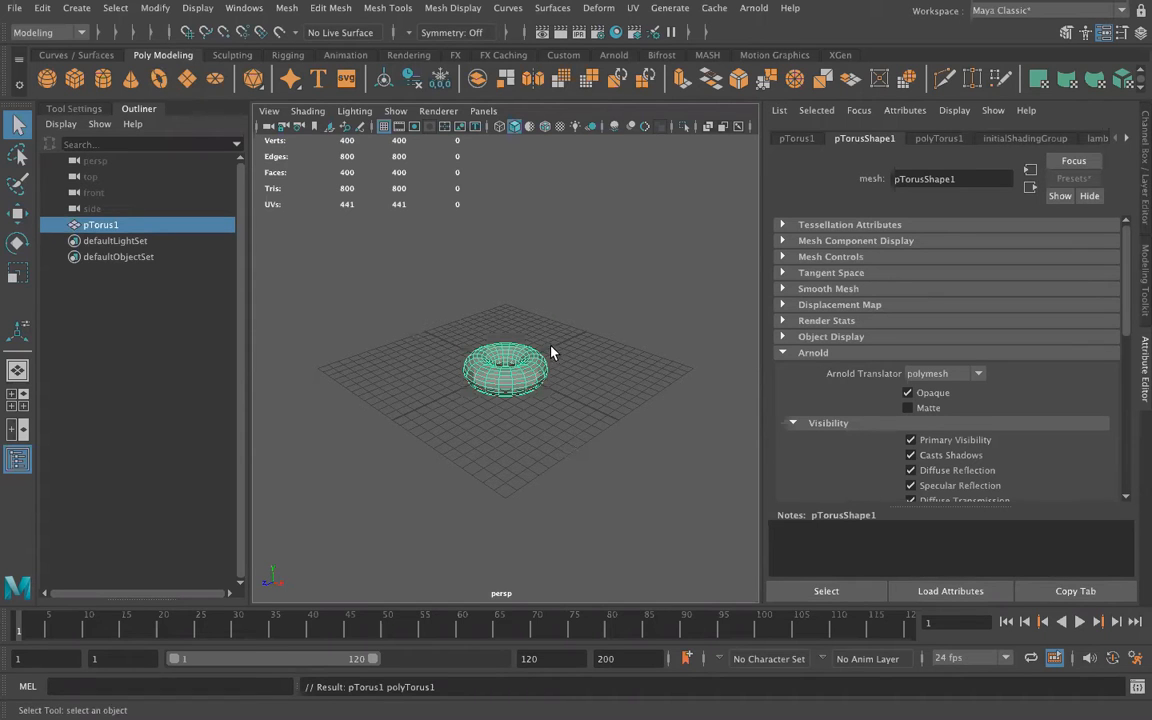
Duplicate the torus twice and move the copies along the Z axis to form a row of three separate tori
key("ctrl+d")
key("w")
left_click_drag(450, 399, 527, 368)
left_click(514, 380)
key("ctrl+d")
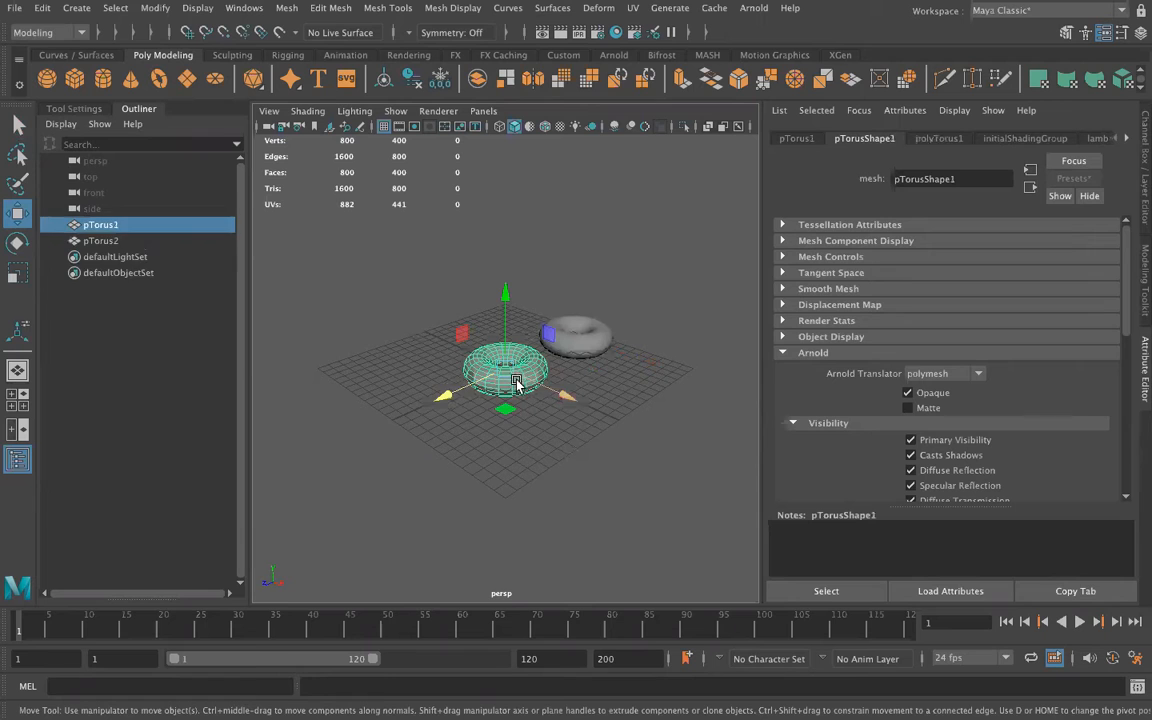
left_click_drag(428, 410, 347, 443)
left_click_drag(532, 464, 470, 430, "alt")
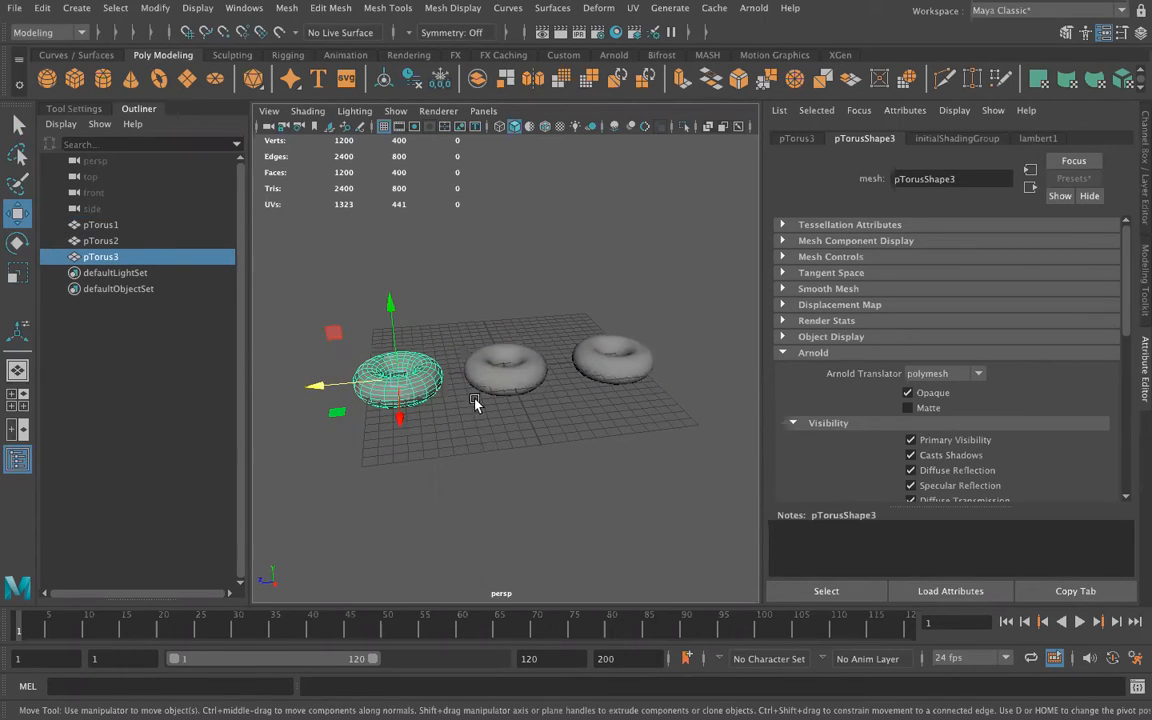
Assign a separate new Standard Surface material to each of the three tori
left_click(409, 55)
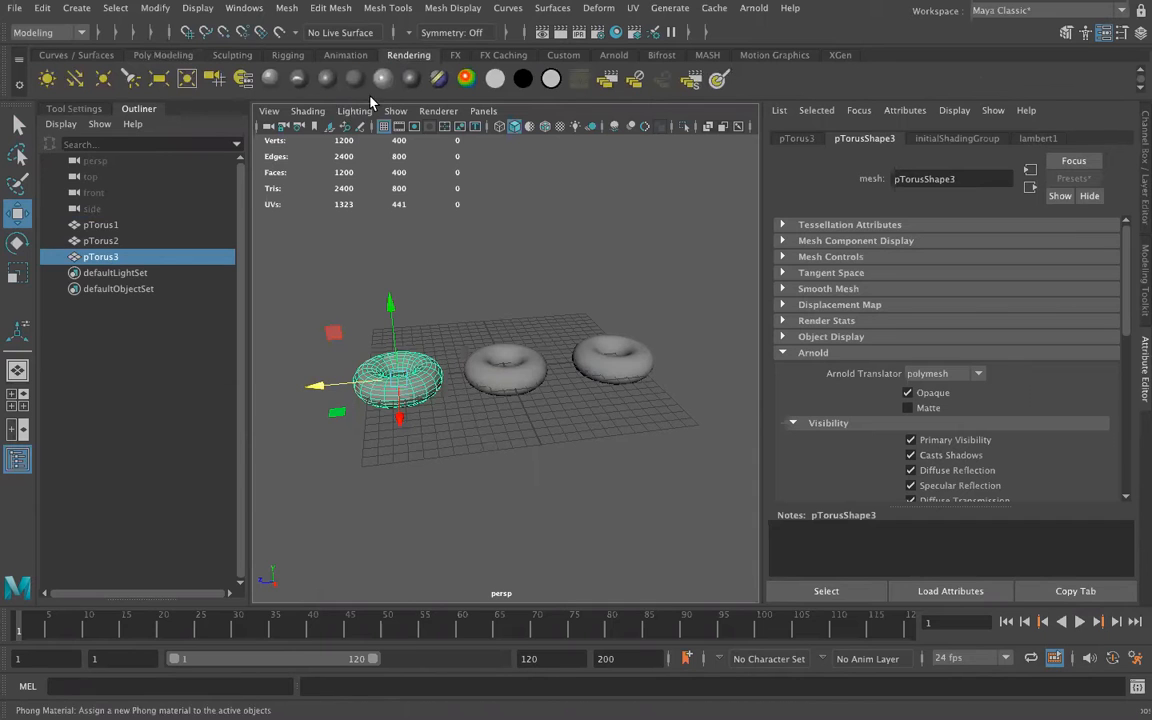
left_click(245, 78)
left_click(484, 385)
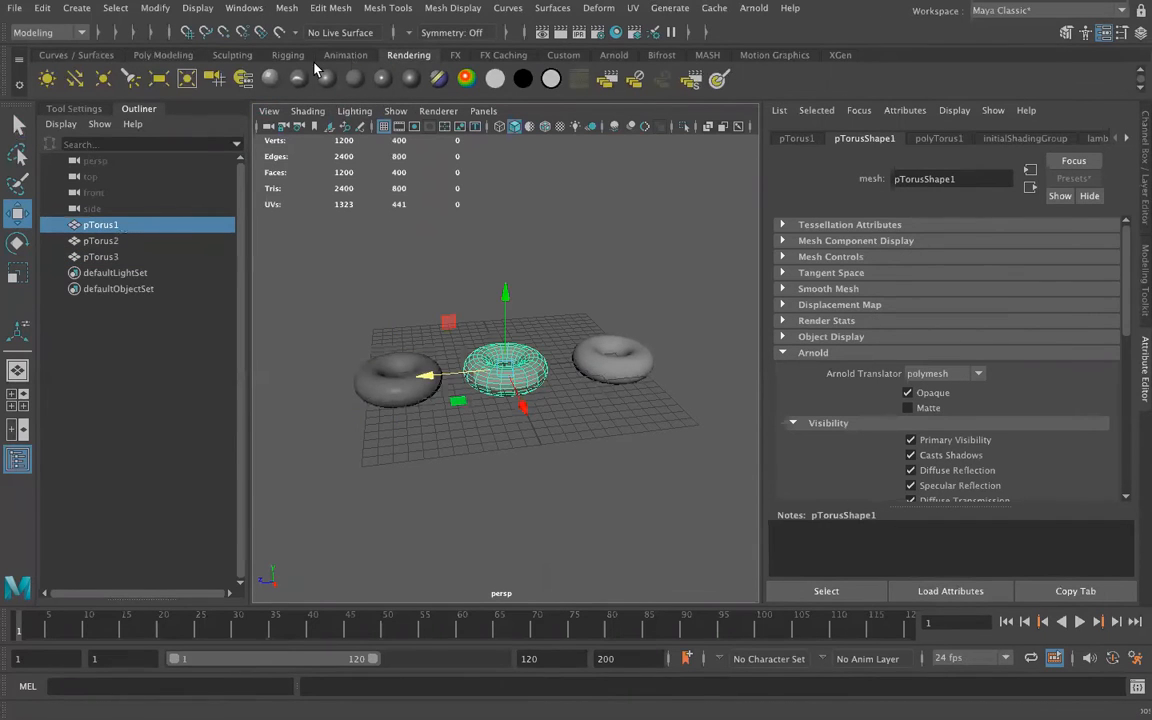
left_click(245, 78)
left_click(600, 350)
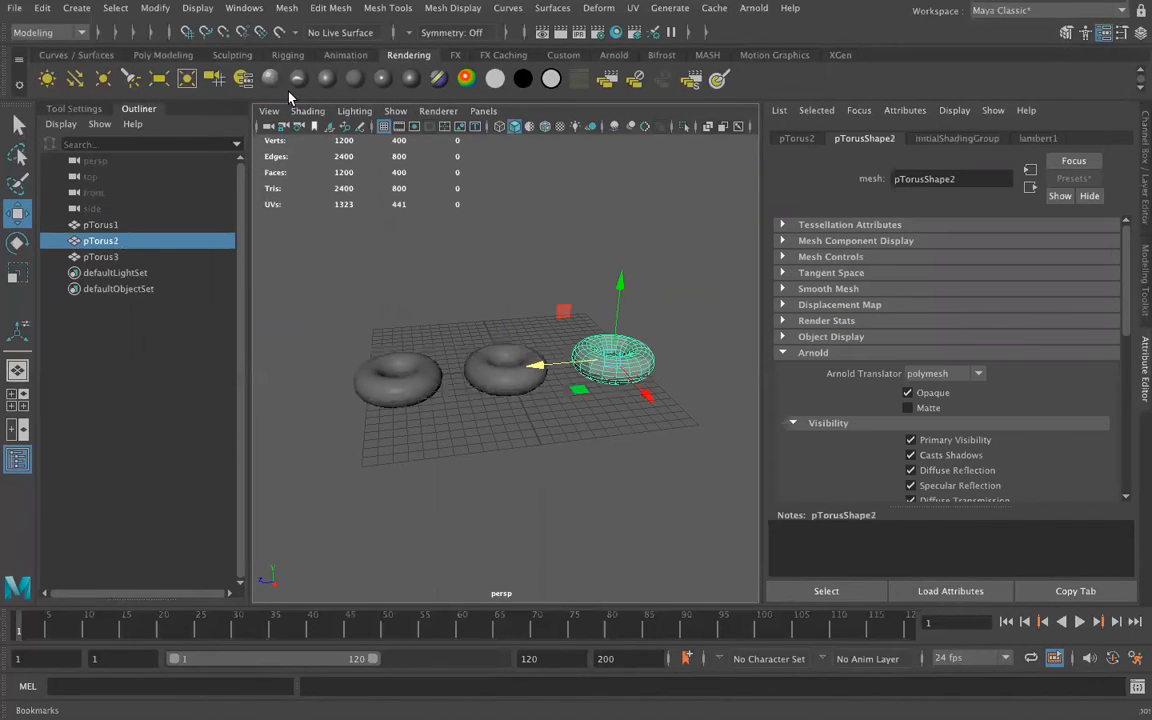
left_click(245, 78)
Map a Noise texture to the base color of the left torus's Standard Surface material
left_click(395, 390)
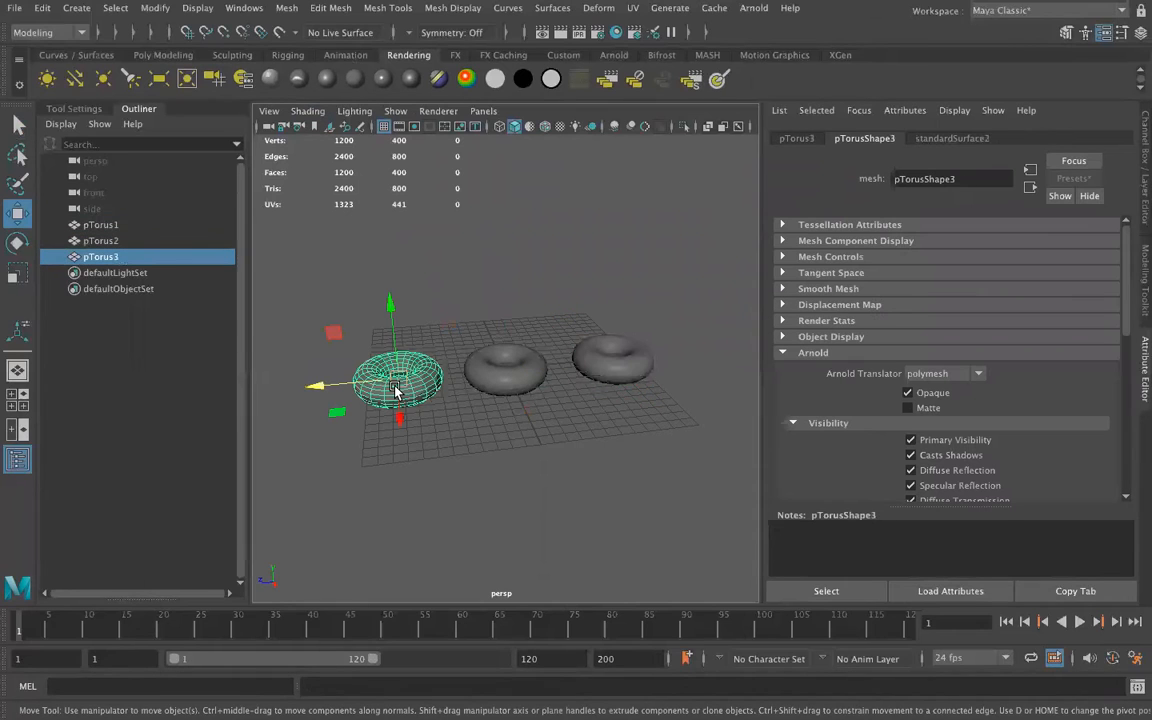
left_click(953, 138)
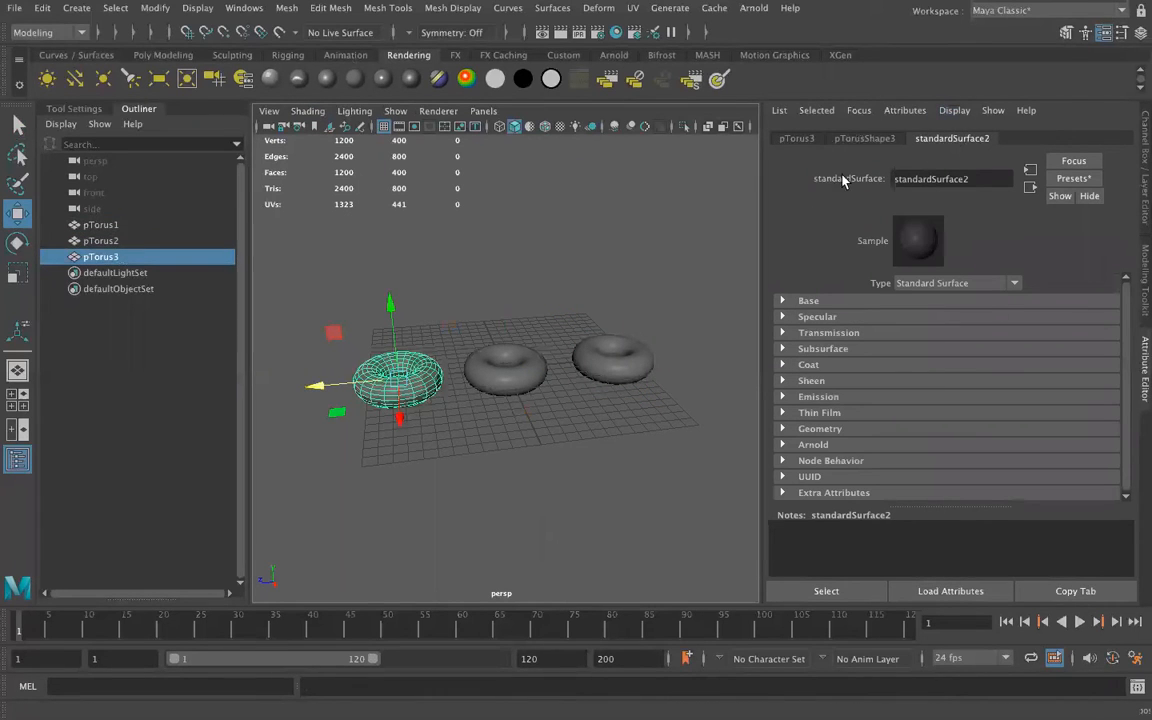
left_click(782, 301)
left_click(783, 387)
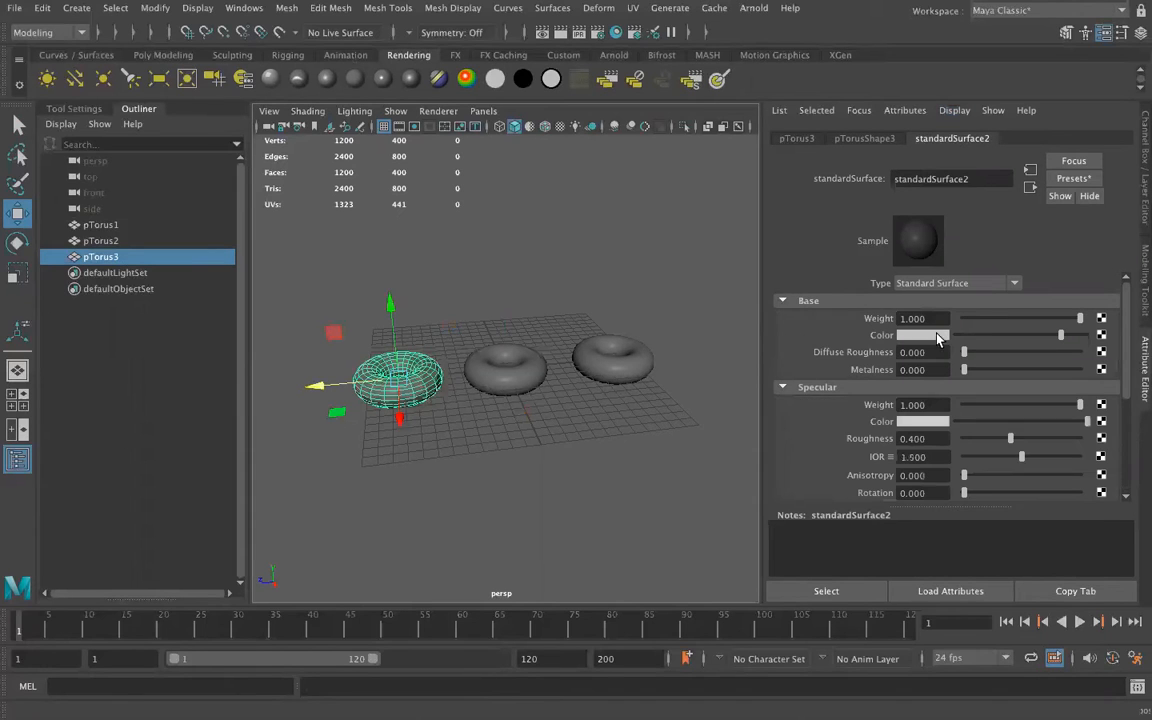
left_click(1101, 335)
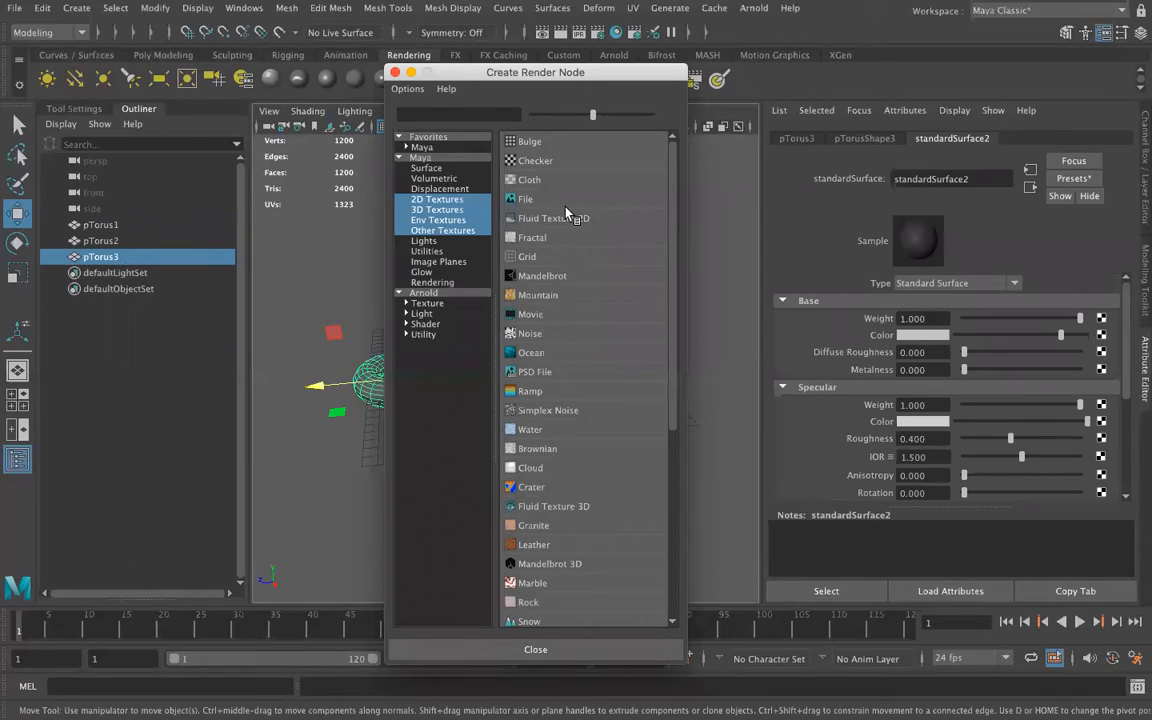
left_click(522, 334)
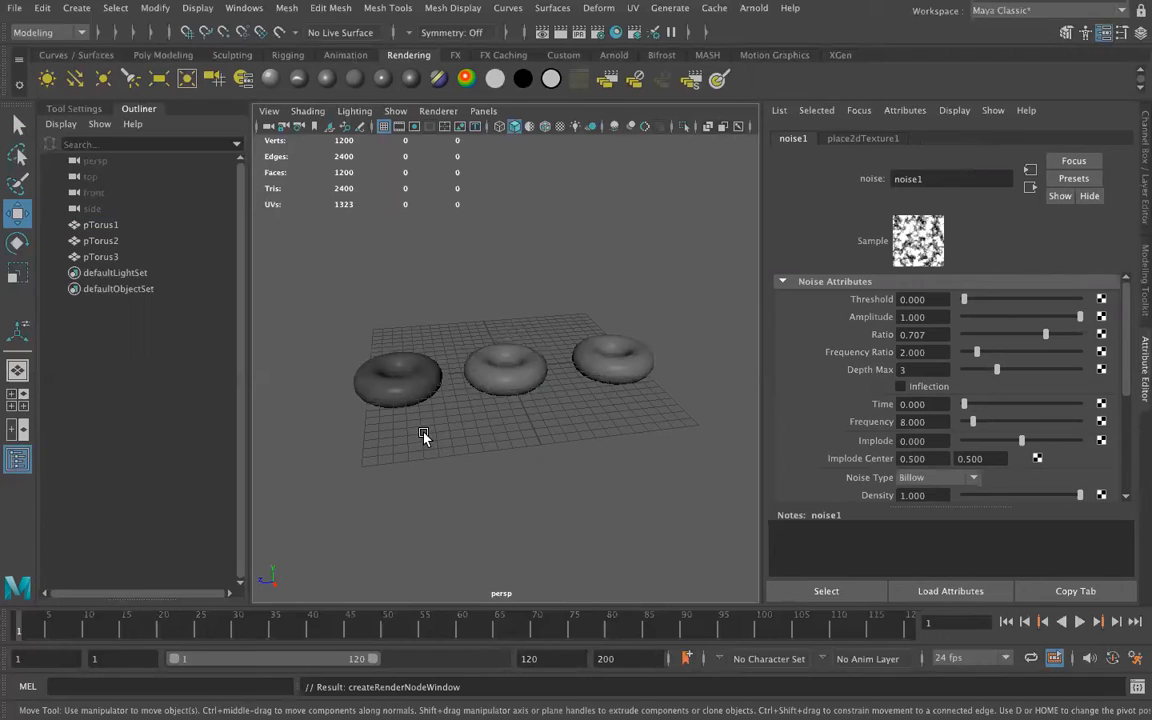
Turn on textured viewport display and view the noise pattern on the left torus from above and close up
key("6")
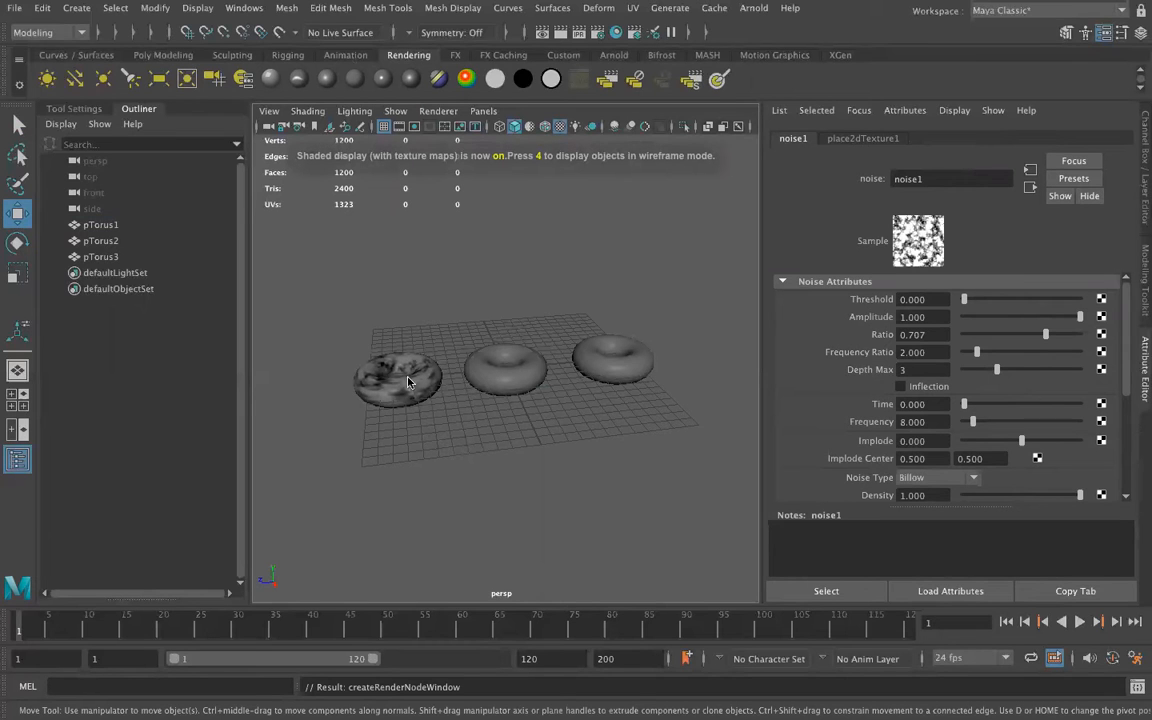
left_click_drag(411, 458, 411, 411, "alt")
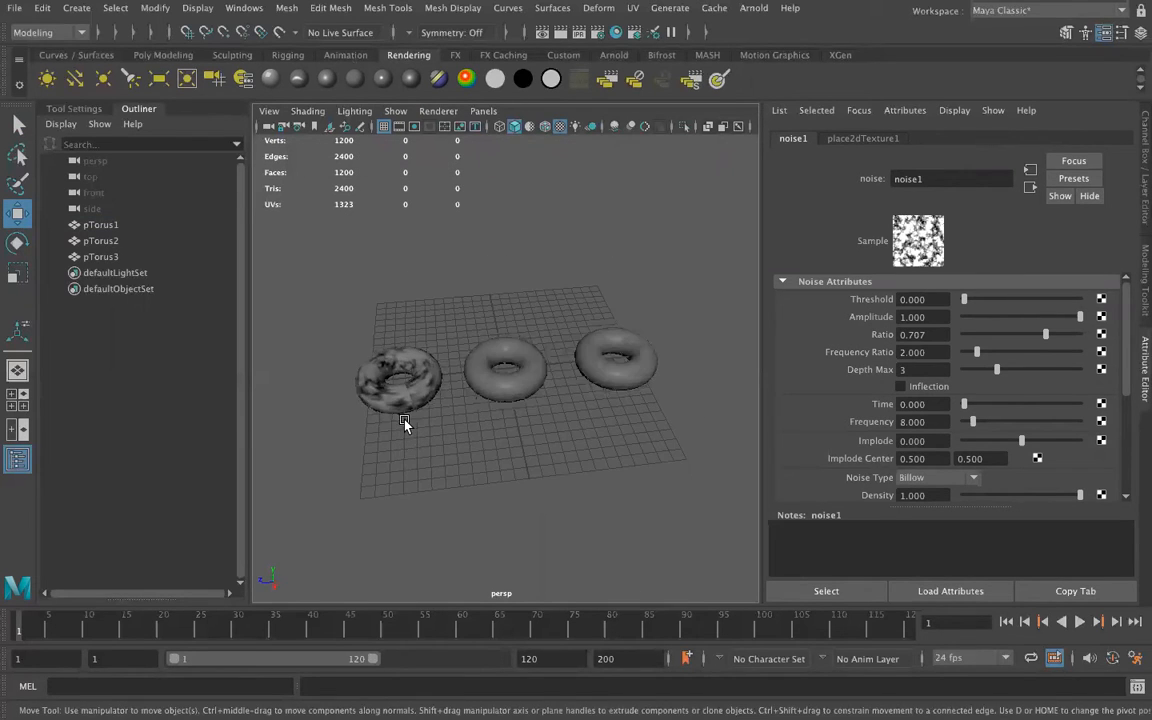
scroll(393, 378, "up", 5)
scroll(343, 425, "down", 4)
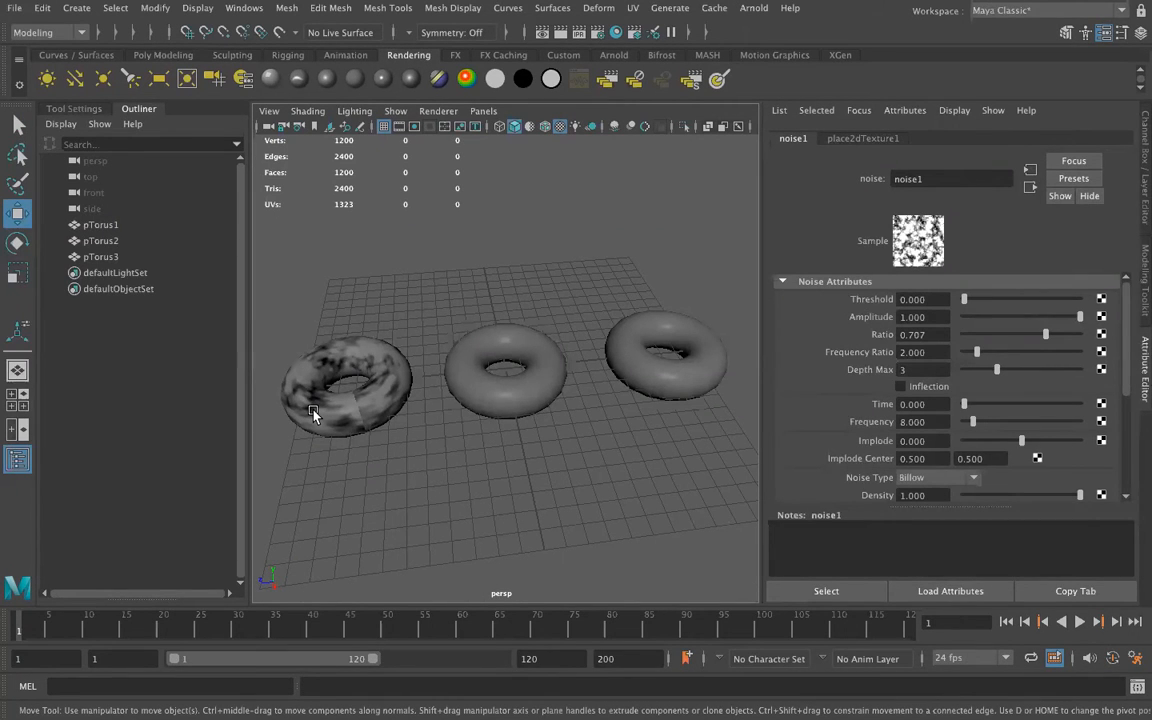
Connect a Noise texture to the bump mapping of the middle torus's Standard Surface material
left_click(501, 387)
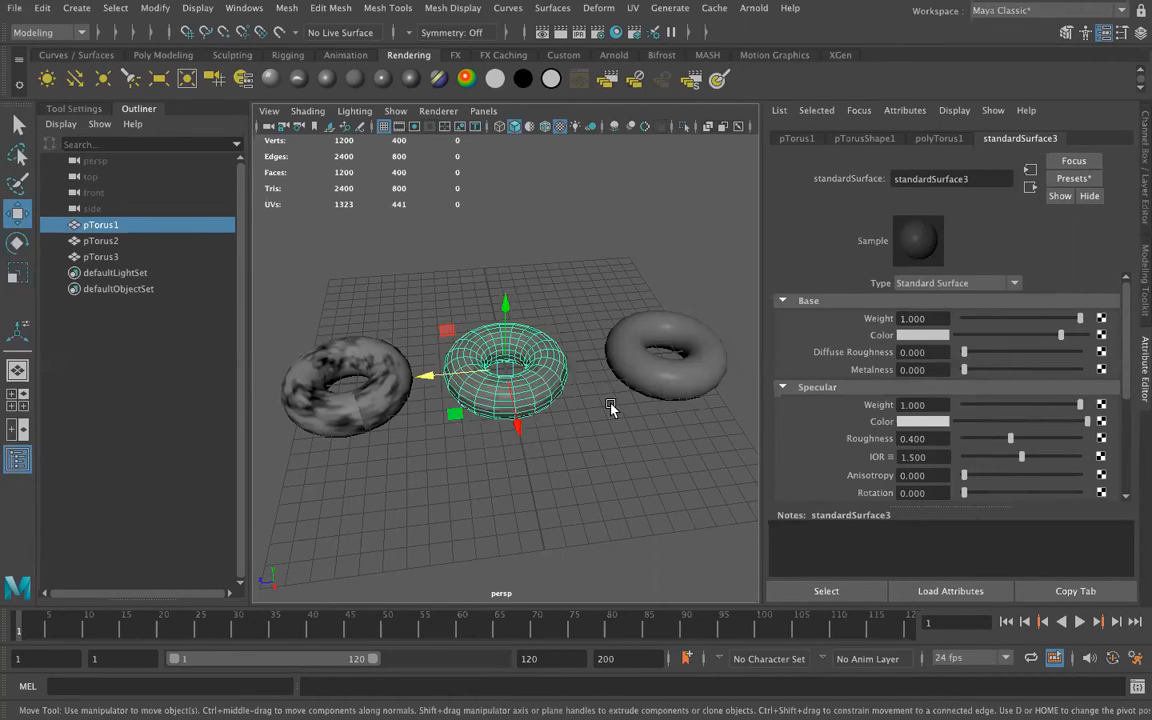
scroll(776, 373, "down", 1)
scroll(800, 360, "up", 1)
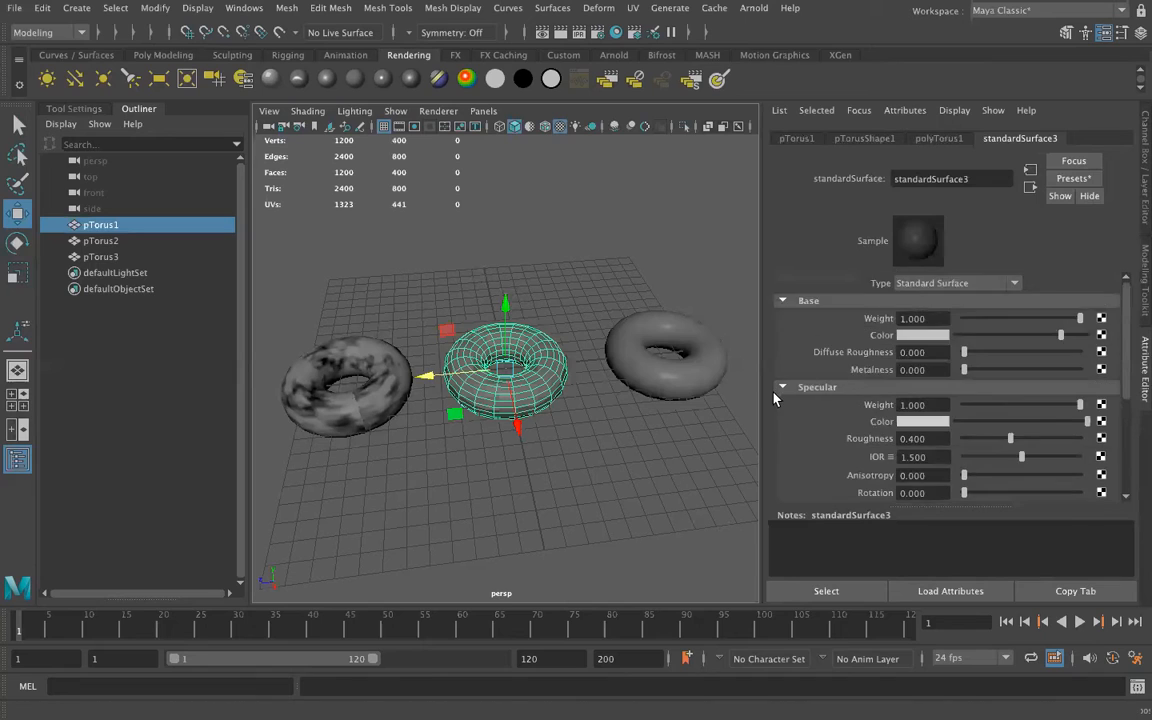
scroll(775, 395, "down", 3)
scroll(778, 399, "down", 1)
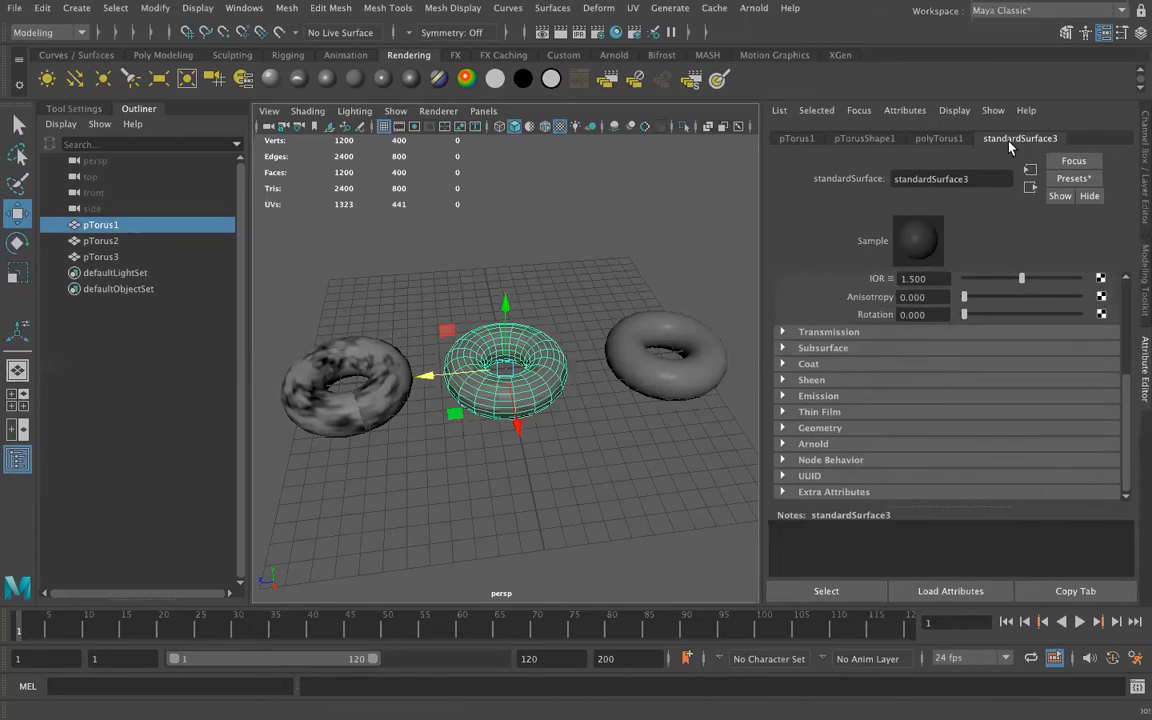
left_click(782, 428)
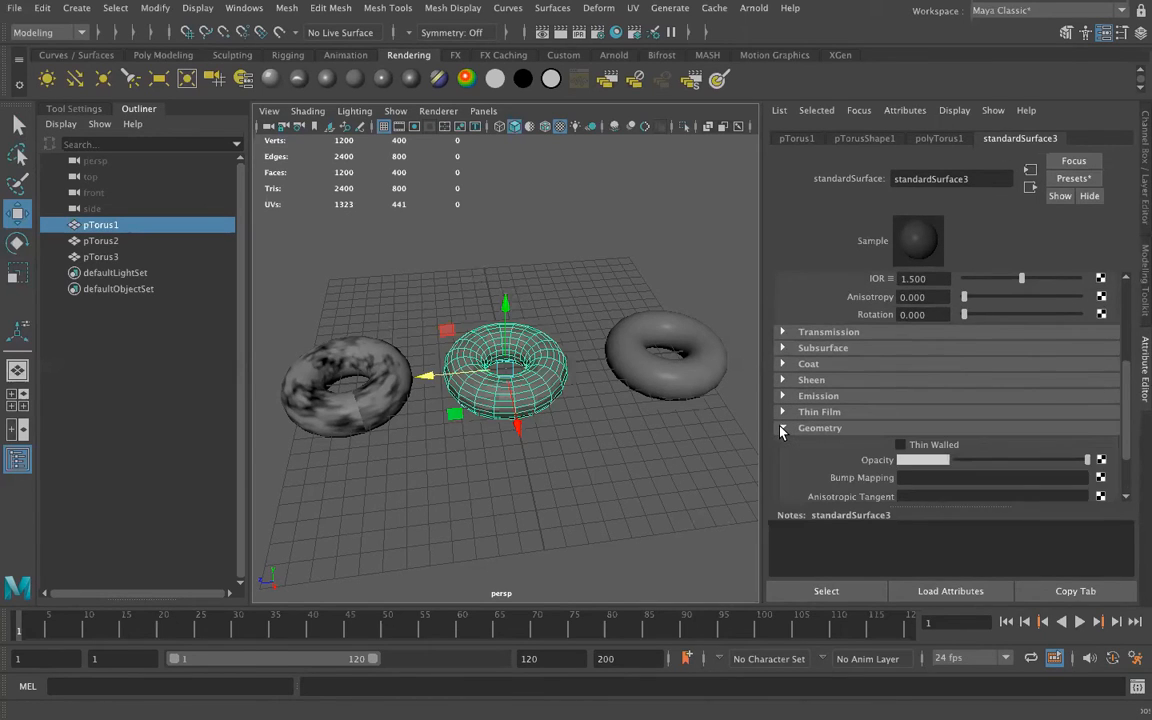
scroll(782, 430, "down", 2)
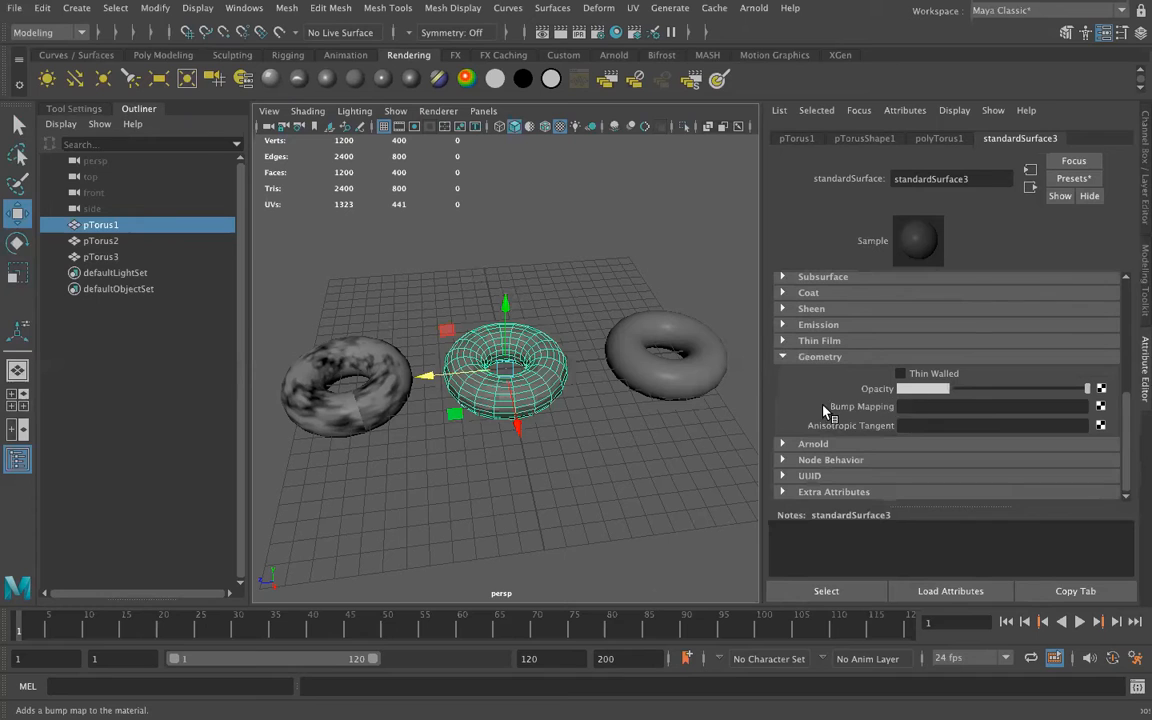
left_click(1100, 406)
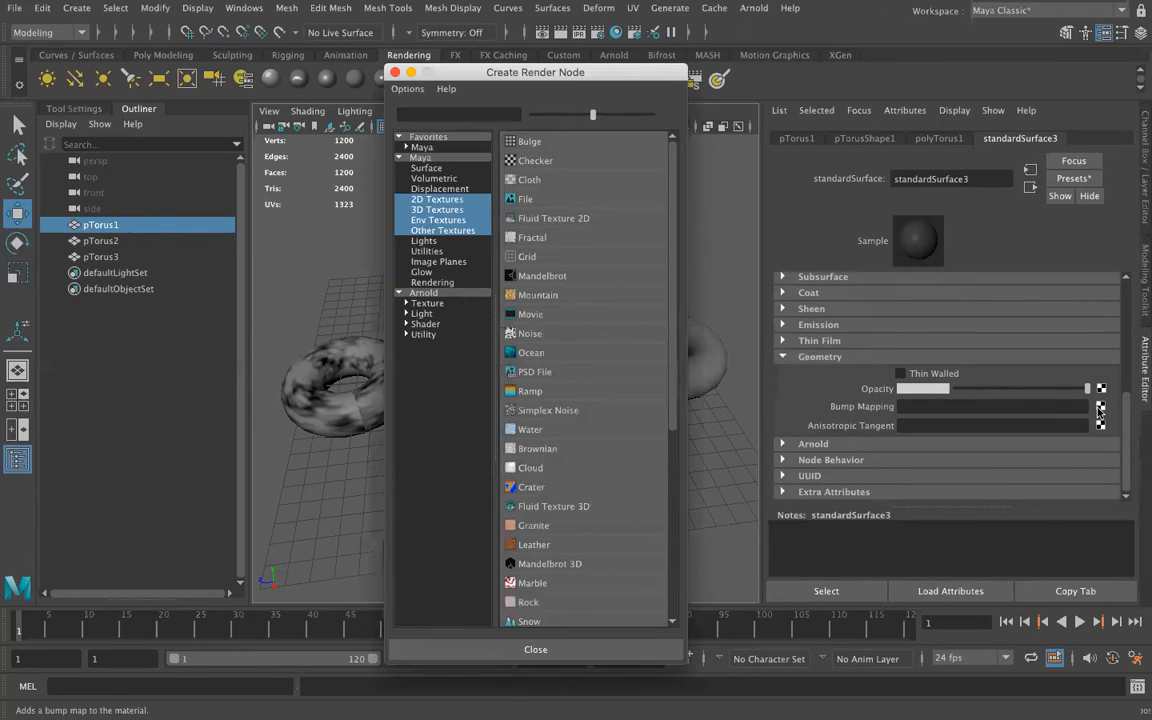
left_click(535, 333)
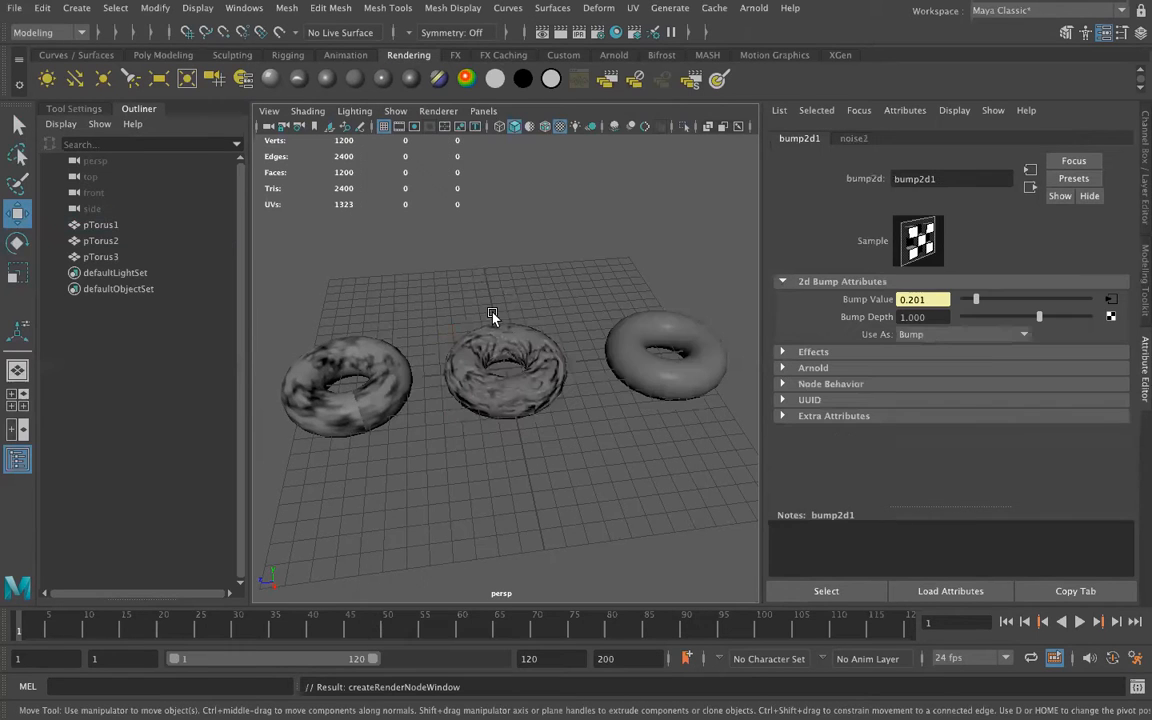
Examine the middle torus's bumpy surface and silhouette close up and from a distance
scroll(471, 386, "up", 3)
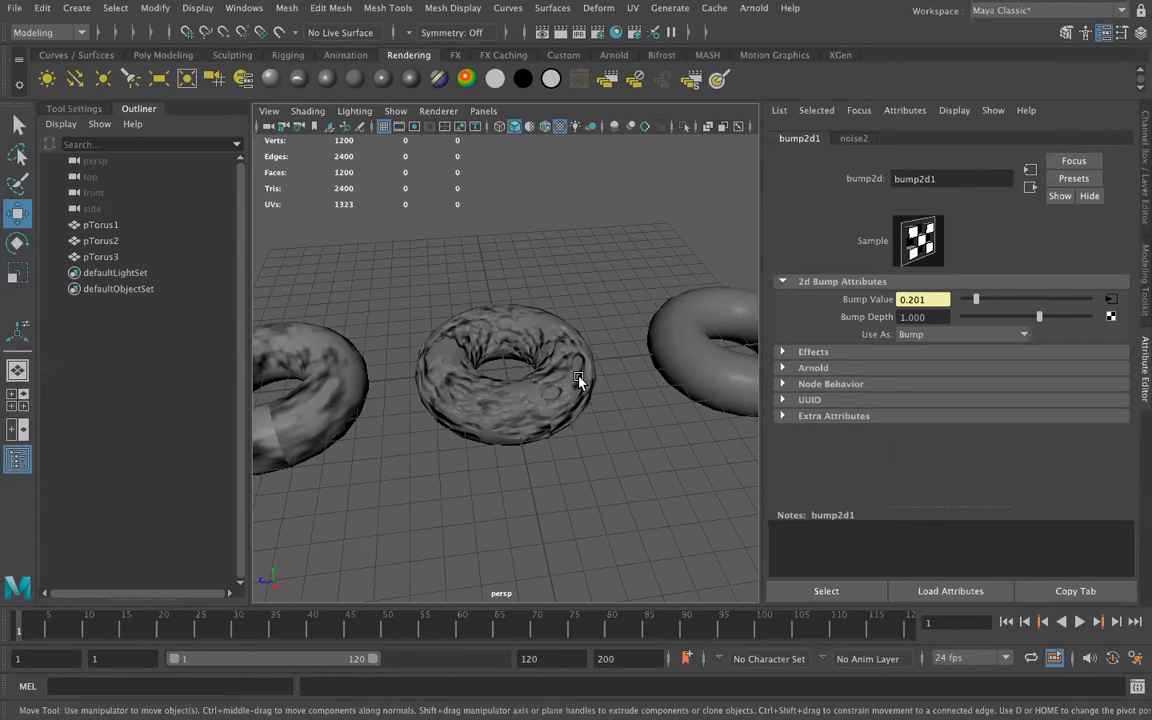
scroll(474, 442, "down", 3)
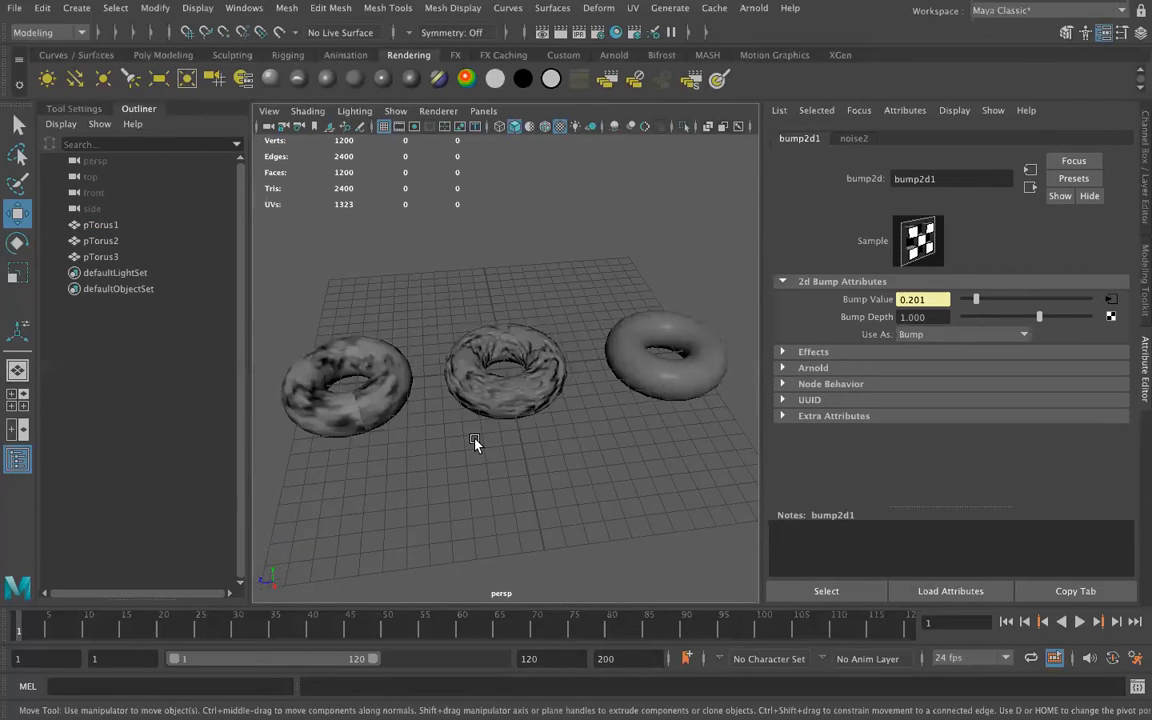
scroll(472, 440, "up", 6)
left_click(474, 488)
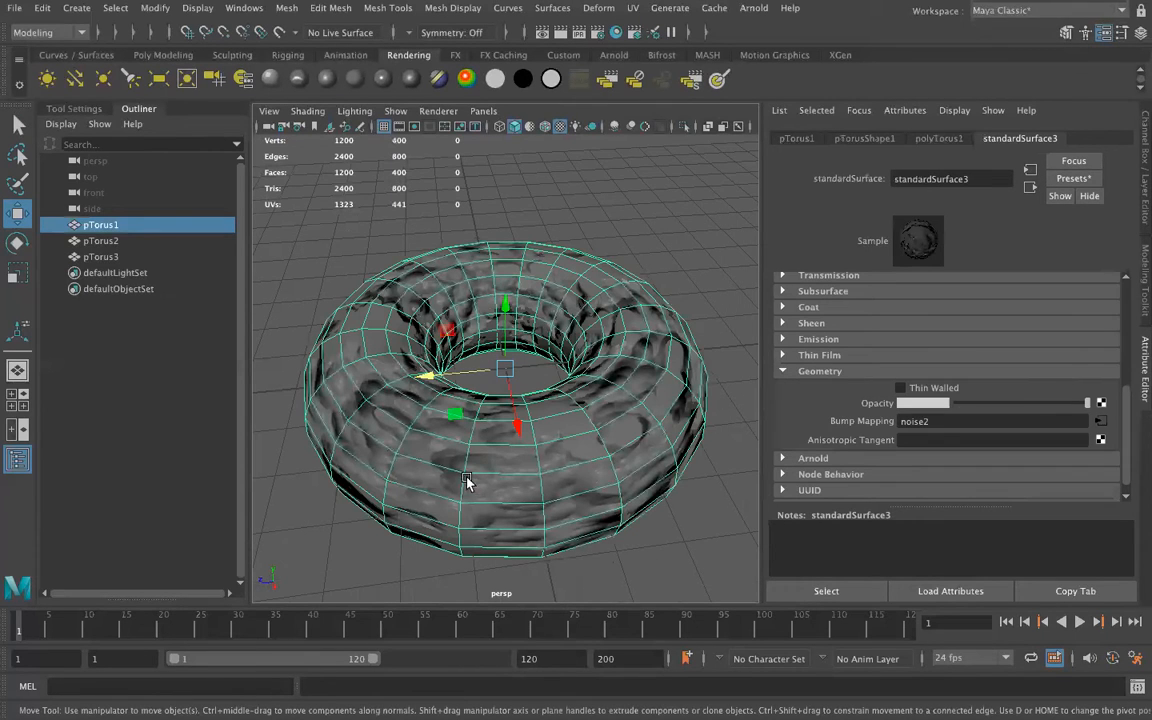
scroll(481, 484, "down", 2)
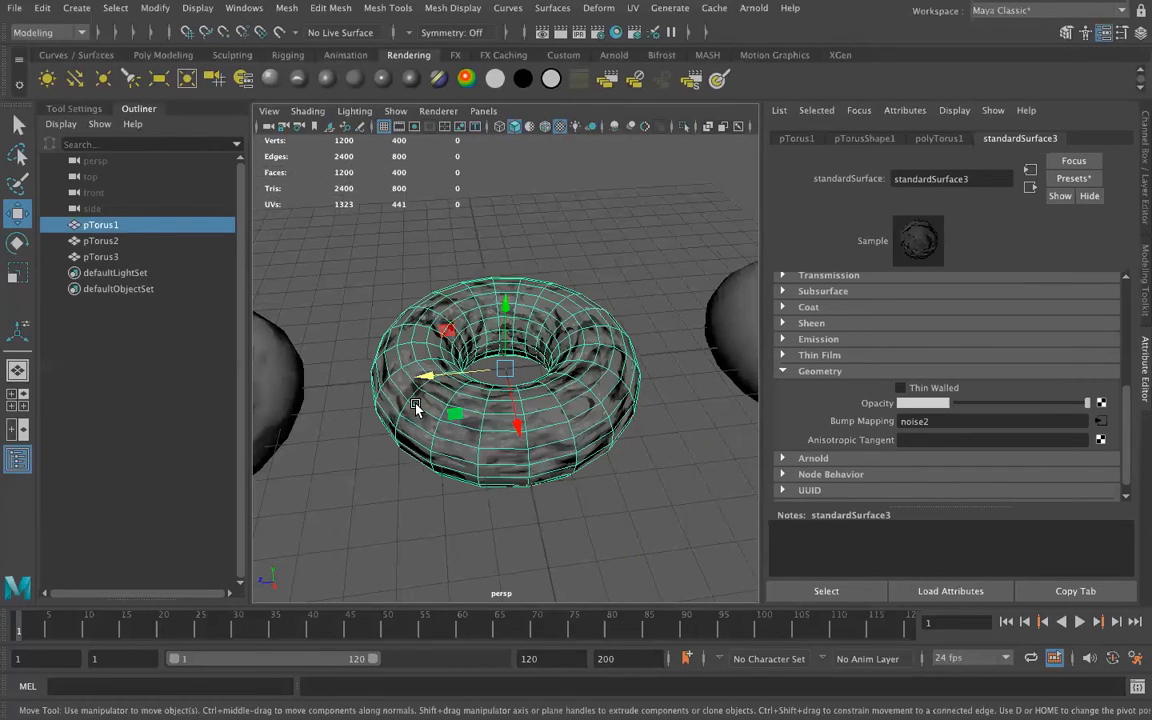
left_click(368, 414)
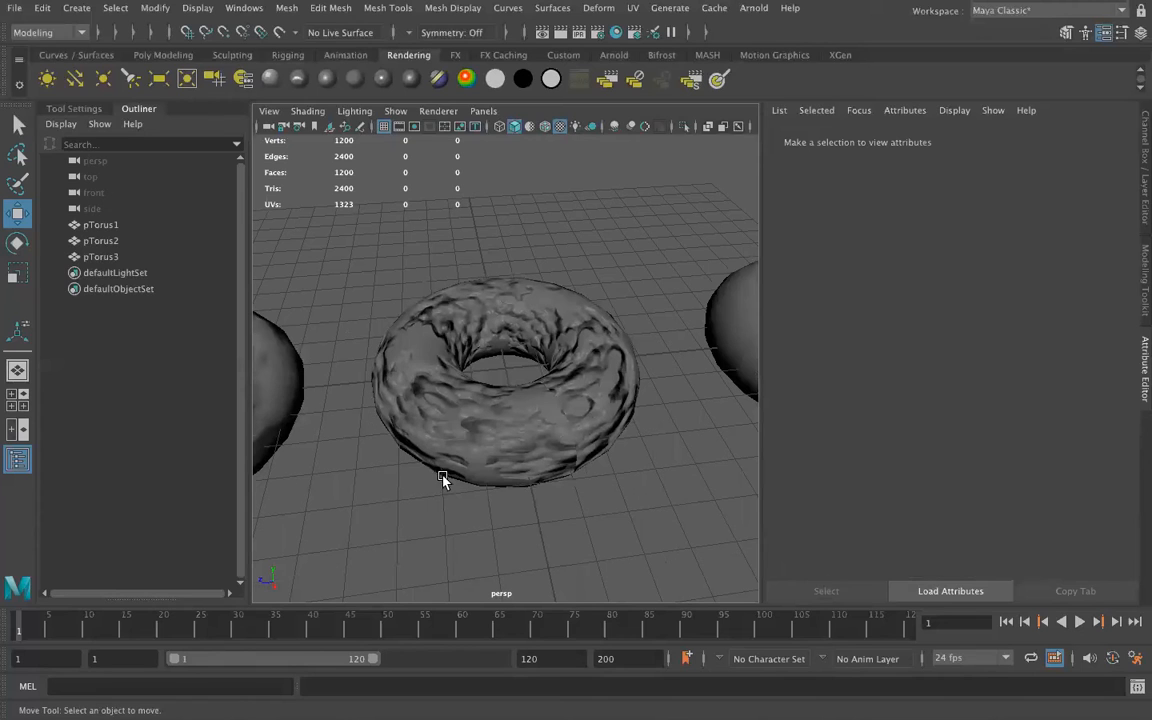
scroll(480, 415, "down", 3)
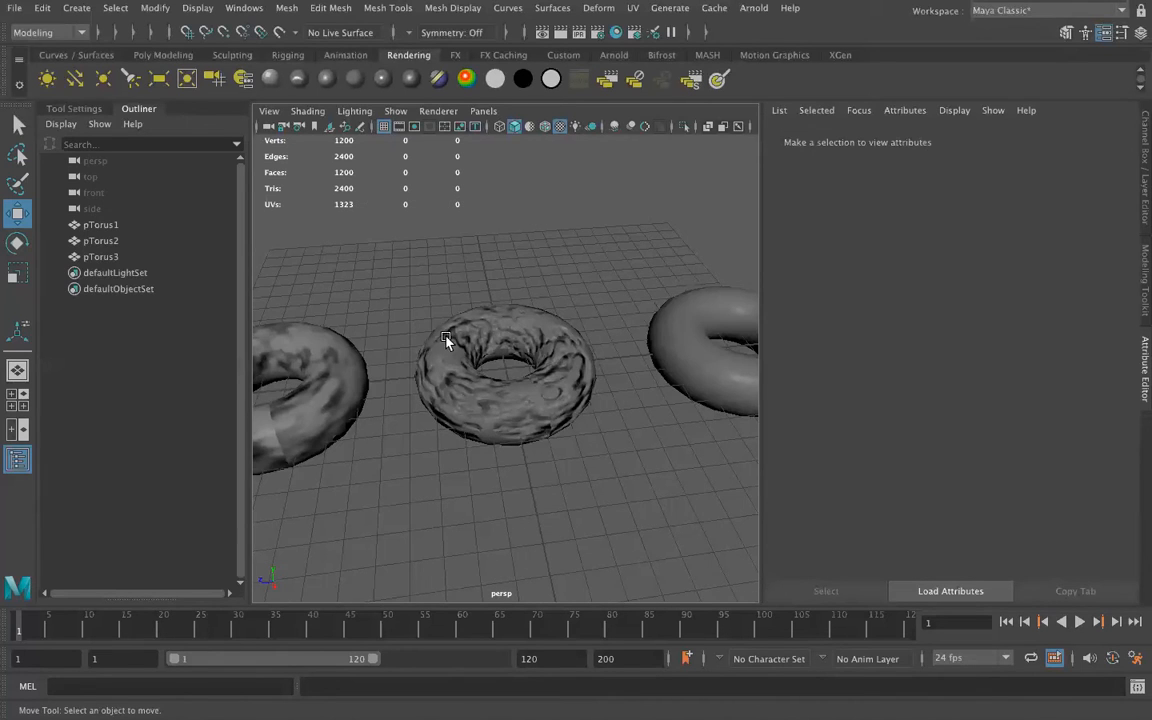
scroll(445, 332, "up", 1)
scroll(442, 327, "up", 3)
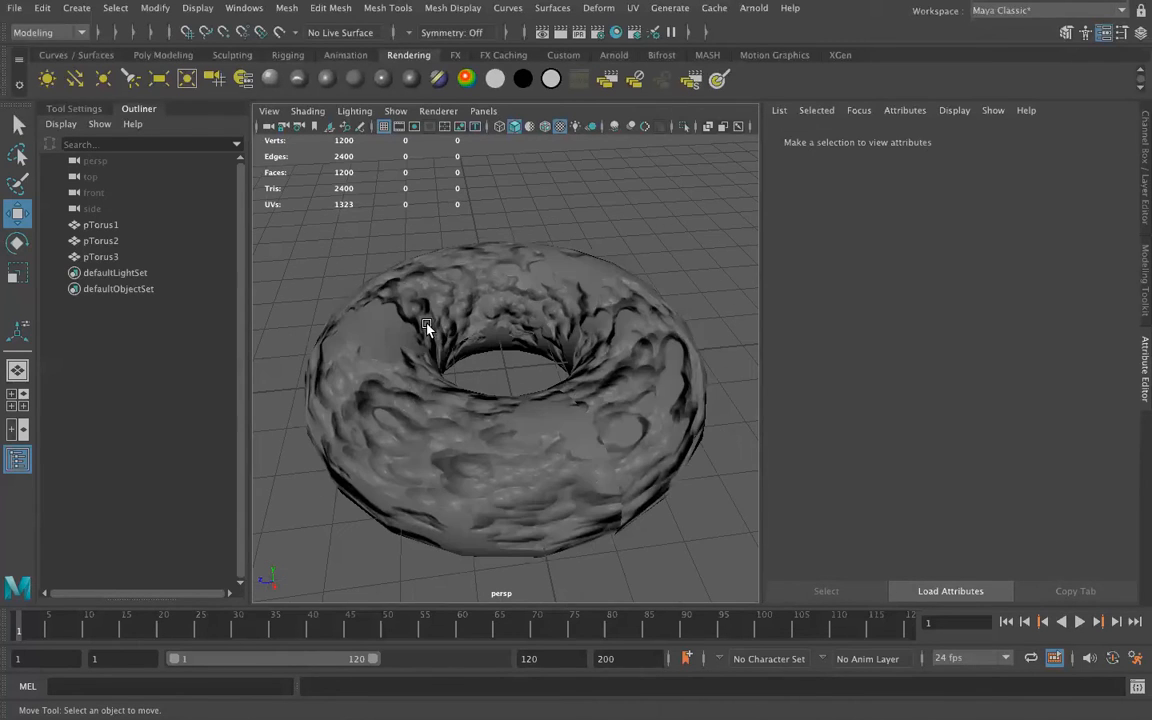
scroll(375, 296, "up", 4)
scroll(495, 218, "down", 3)
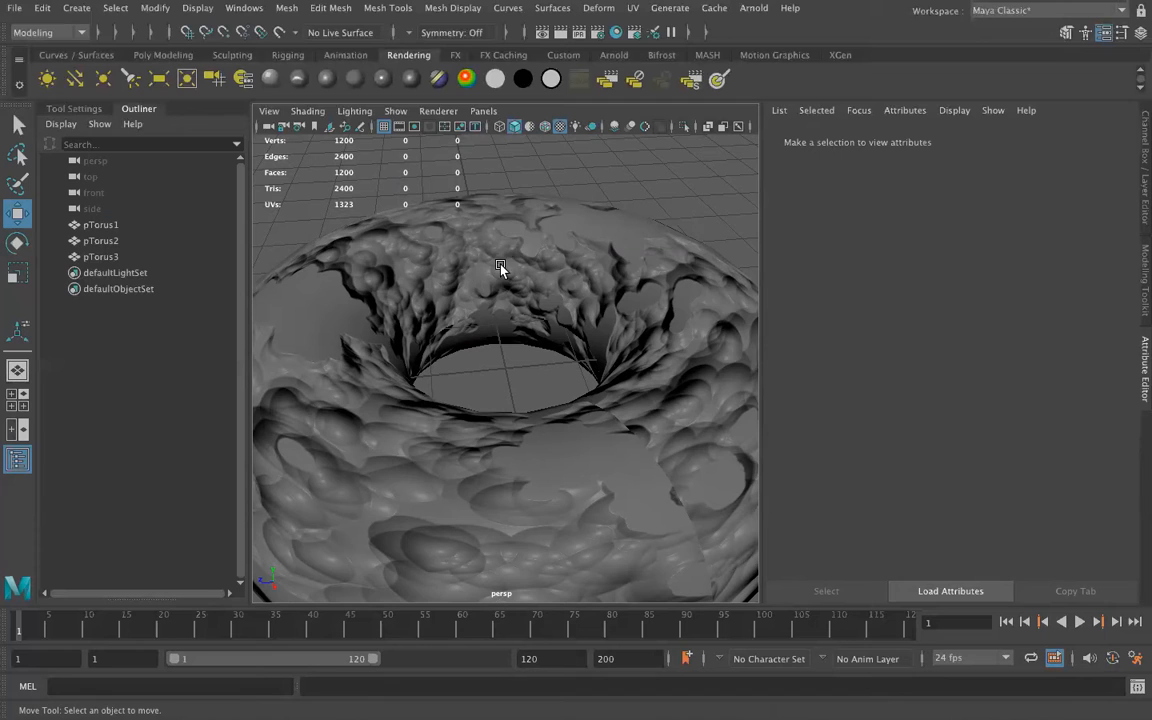
scroll(510, 264, "down", 4)
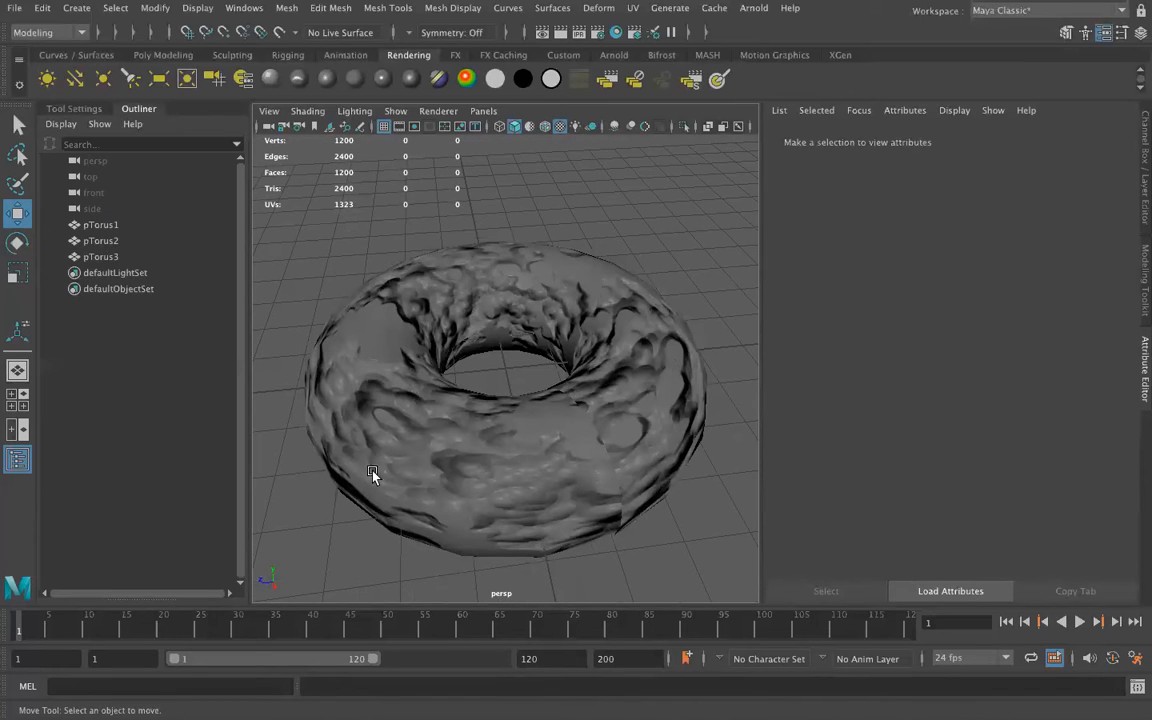
scroll(597, 477, "down", 8)
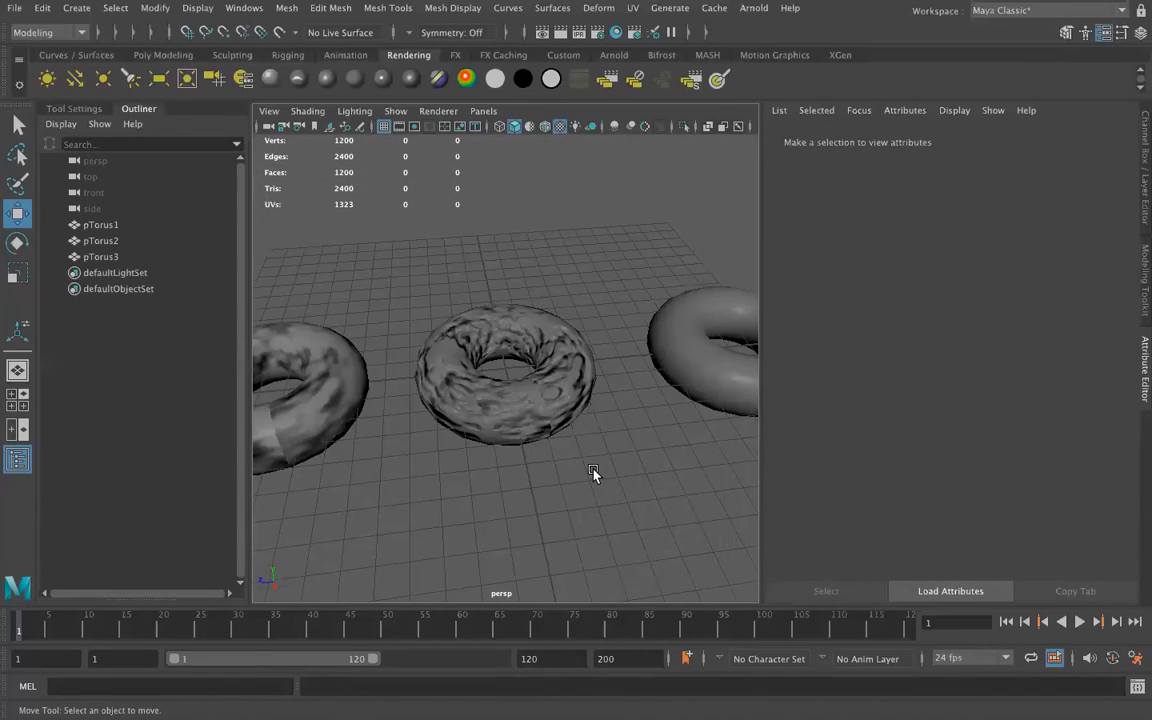
Inspect the right torus's material and its shading group, including the displacement material slot
left_click(655, 363)
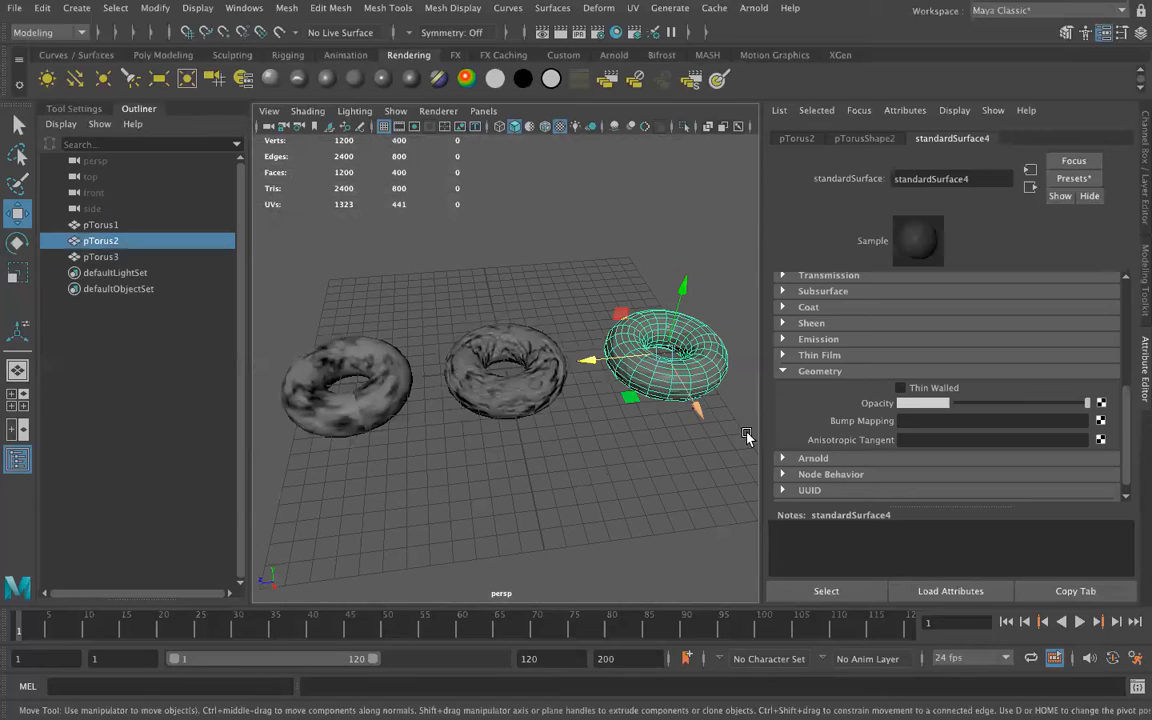
left_click(1032, 194)
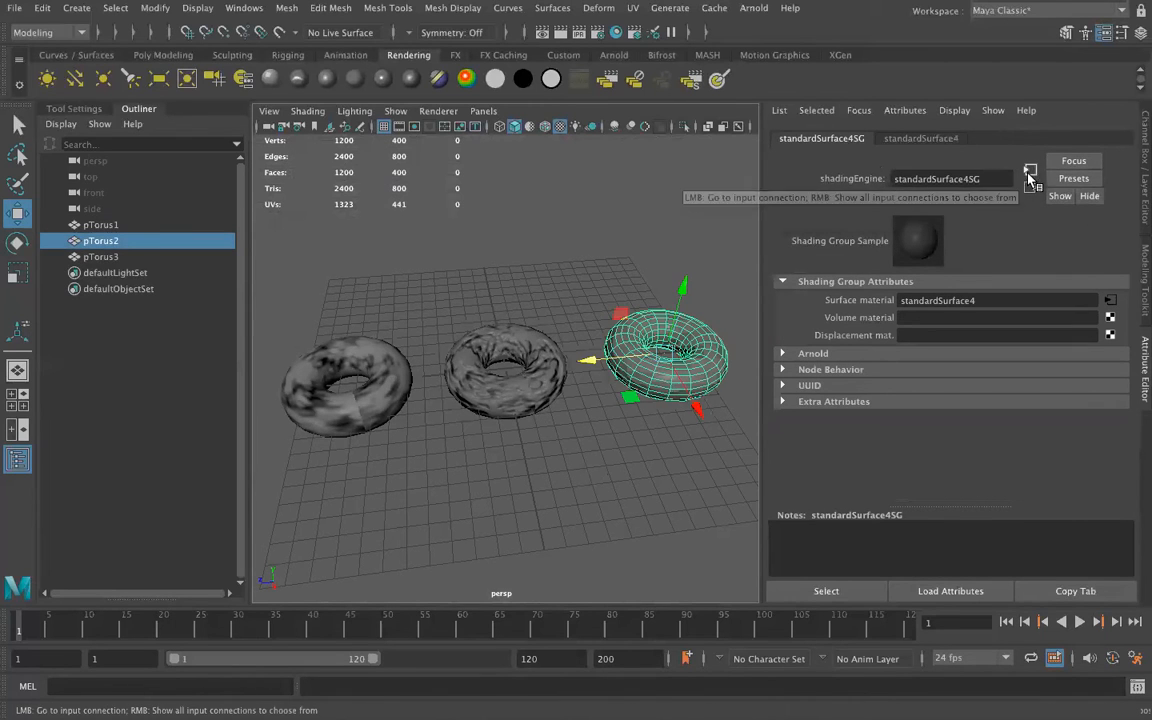
left_click(1030, 174)
left_click(1030, 194)
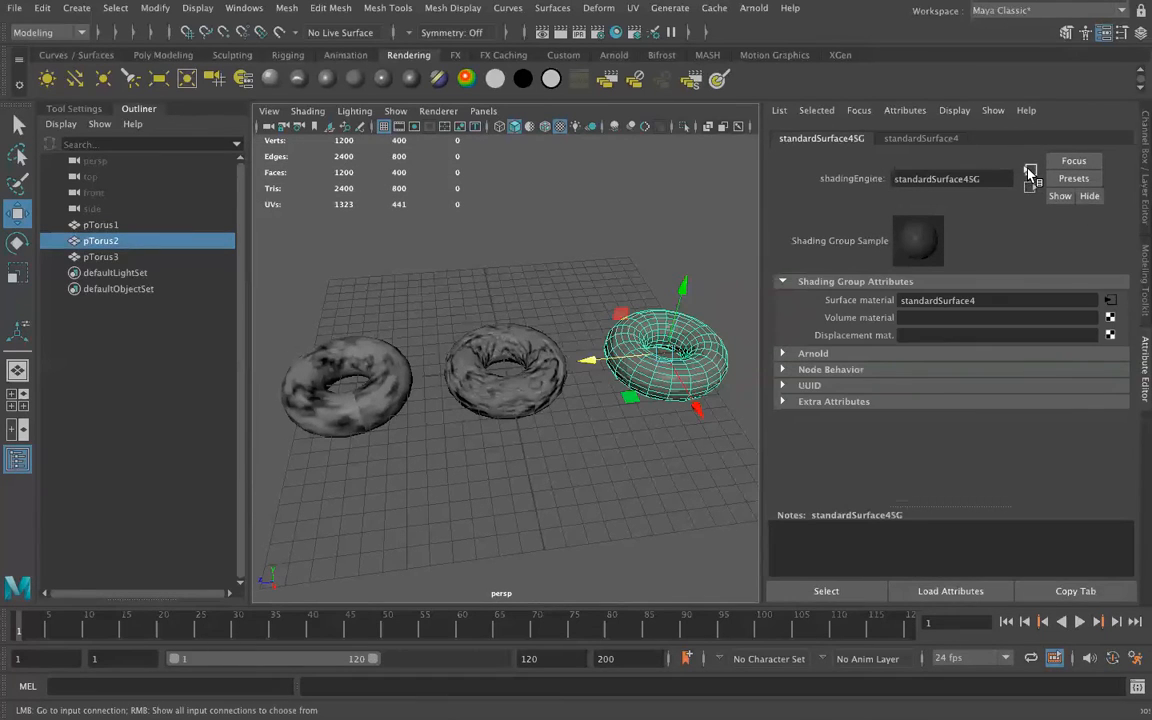
left_click(1030, 174)
Look through the right torus's specular material settings and its transform and shape attributes
scroll(912, 328, "up", 2)
scroll(912, 328, "up", 1)
left_click(608, 350)
left_click(614, 339)
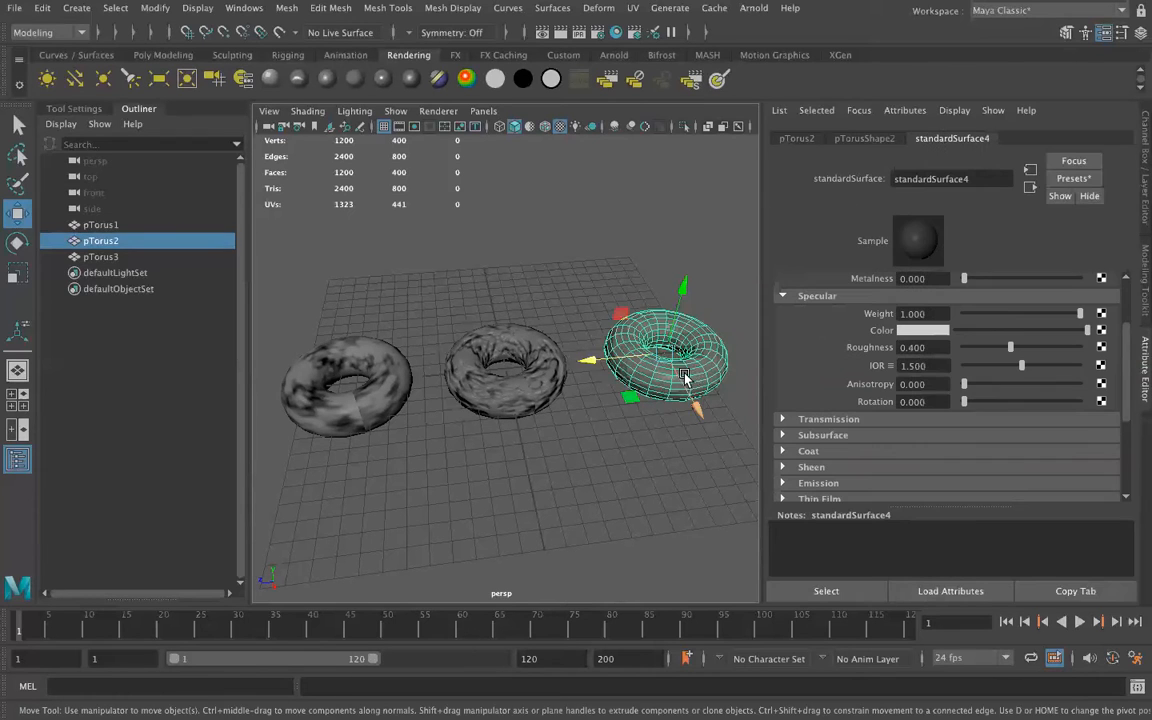
left_click(795, 140)
left_click(862, 139)
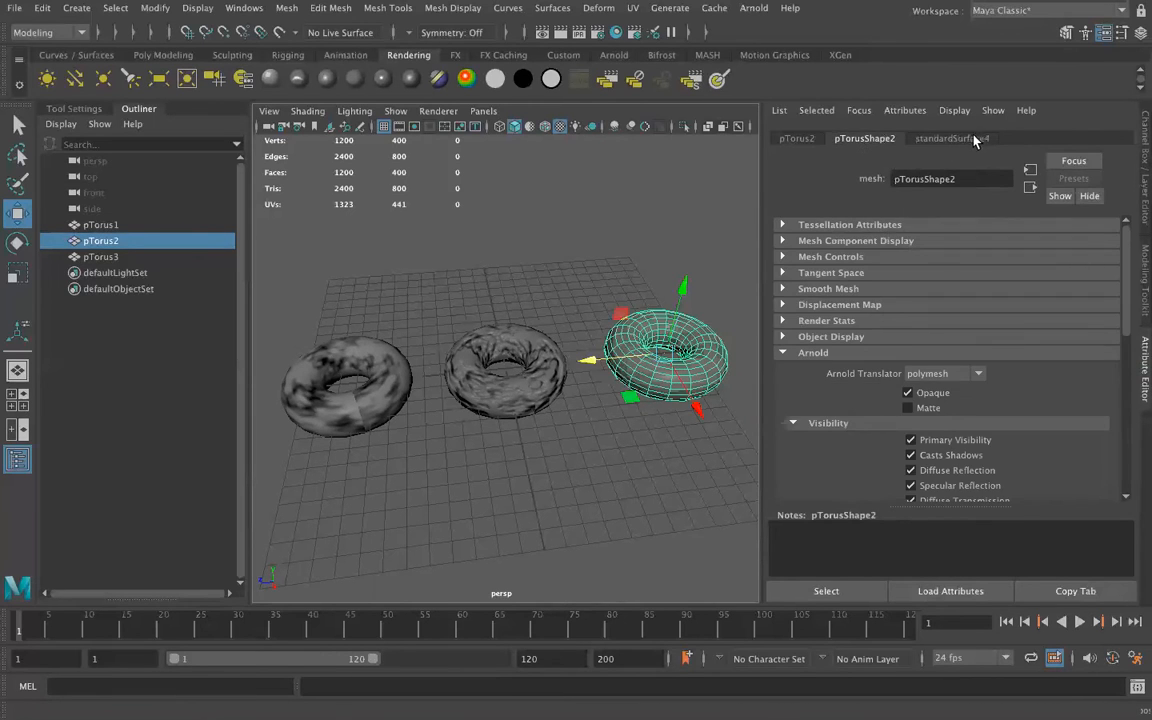
Connect a Noise texture to the displacement material slot of the right torus's shading group
left_click(955, 139)
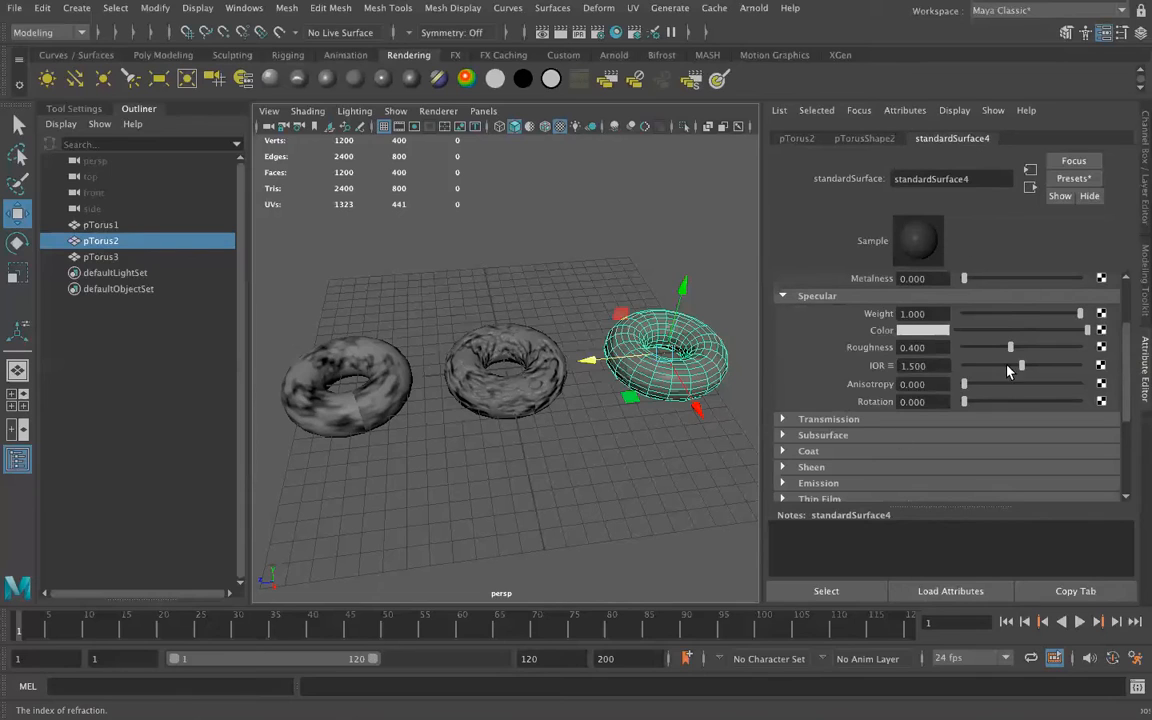
left_click(1030, 189)
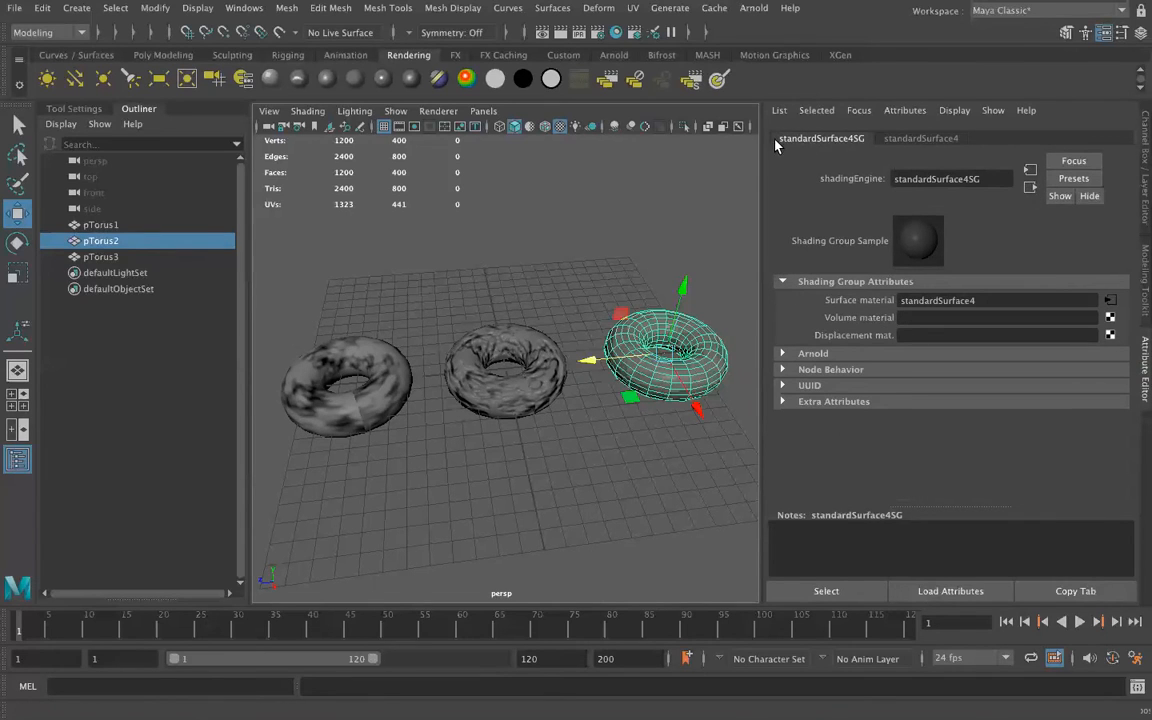
left_click(1029, 190)
left_click(1030, 191)
left_click(1030, 190)
left_click(1030, 190)
left_click(1110, 336)
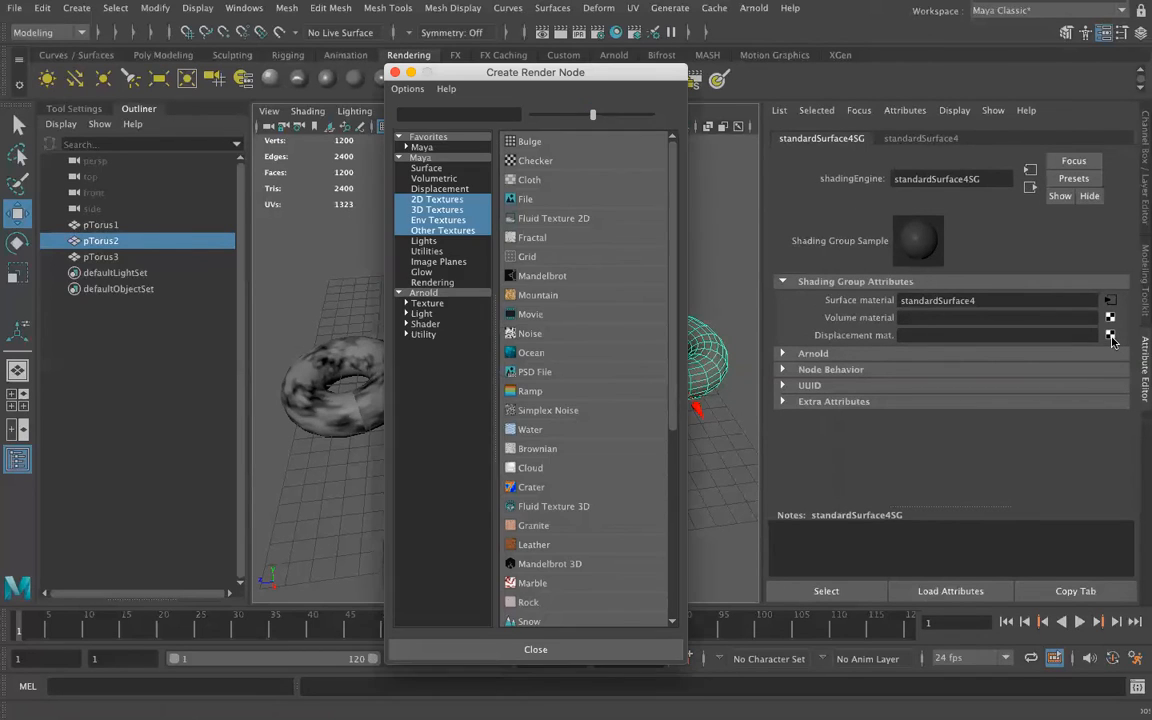
left_click(513, 336)
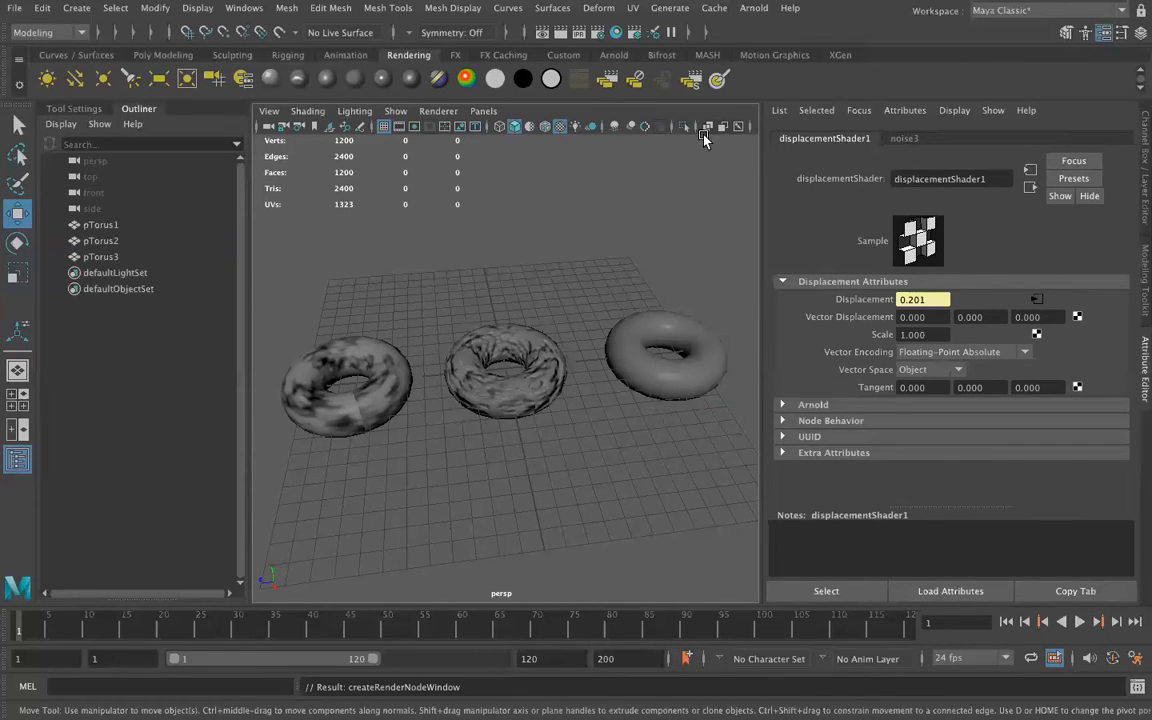
Open the Arnold RenderView and move its window clear of the tori in the viewport
left_click(754, 8)
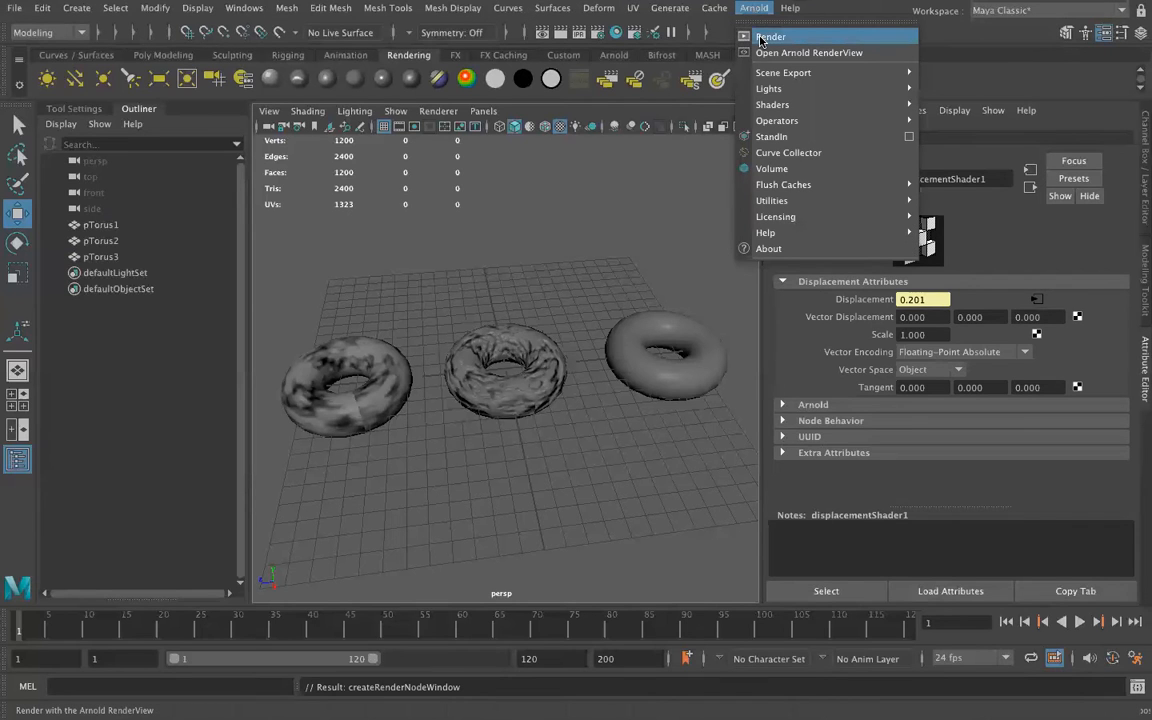
left_click(765, 53)
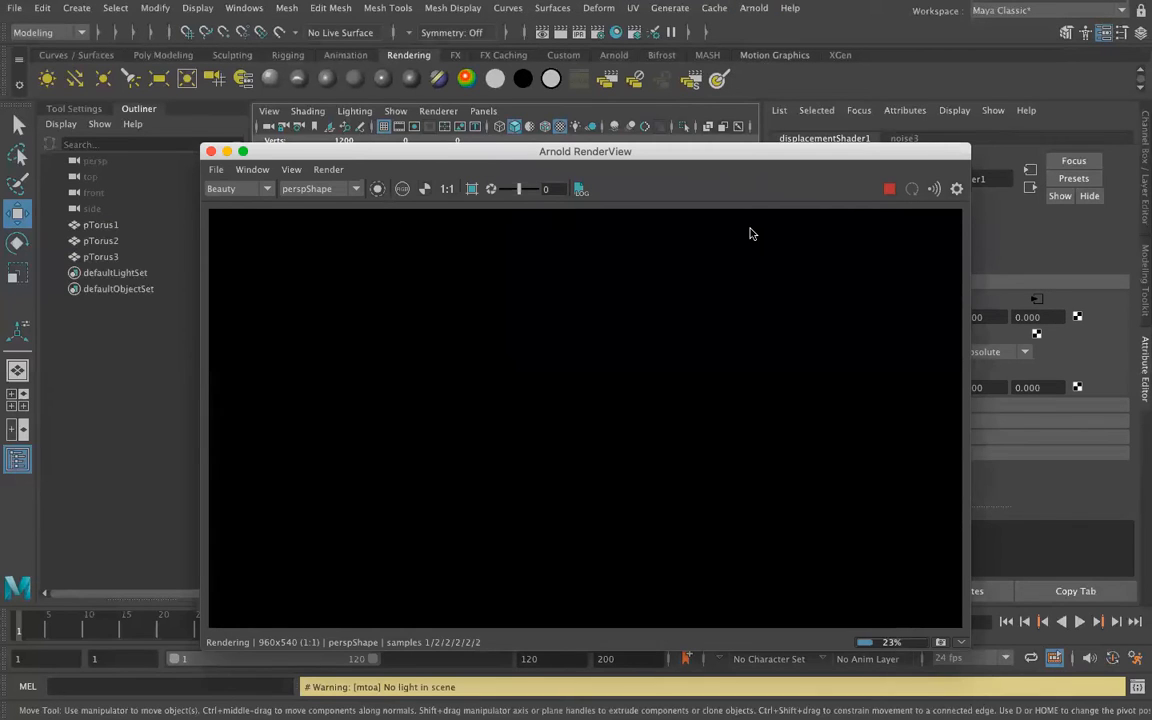
left_click_drag(770, 158, 690, 478)
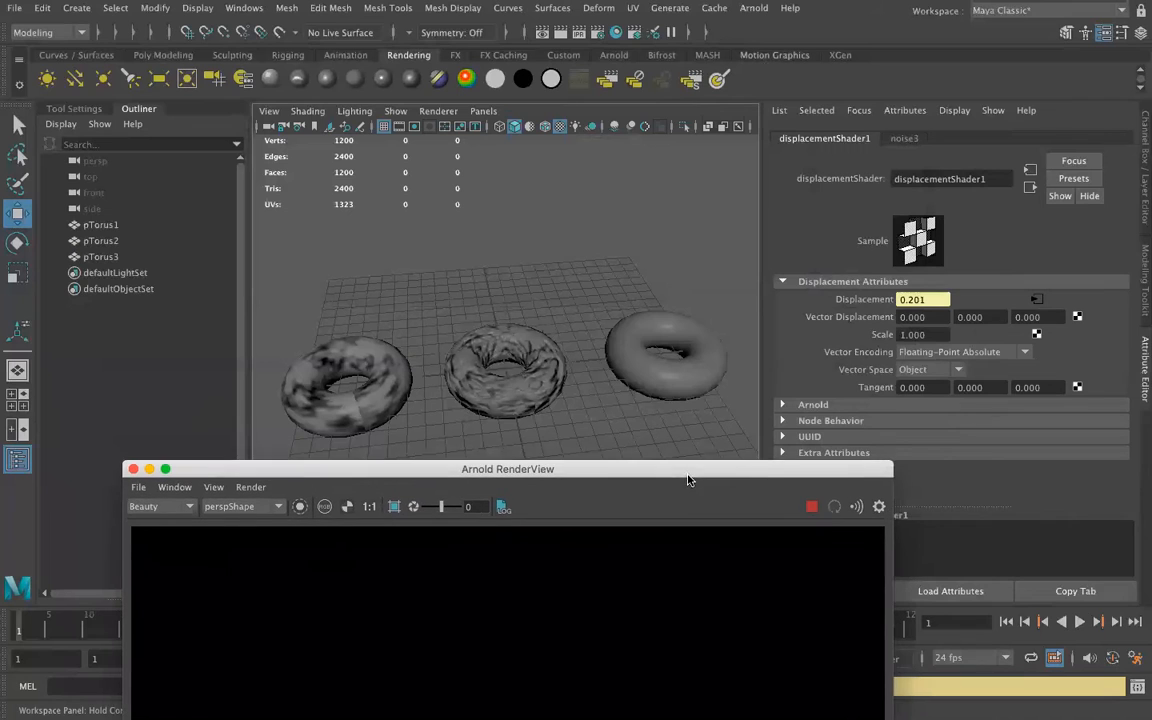
Add a directional light to the scene and rotate it so it shines down at an angle on the tori
left_click(76, 80)
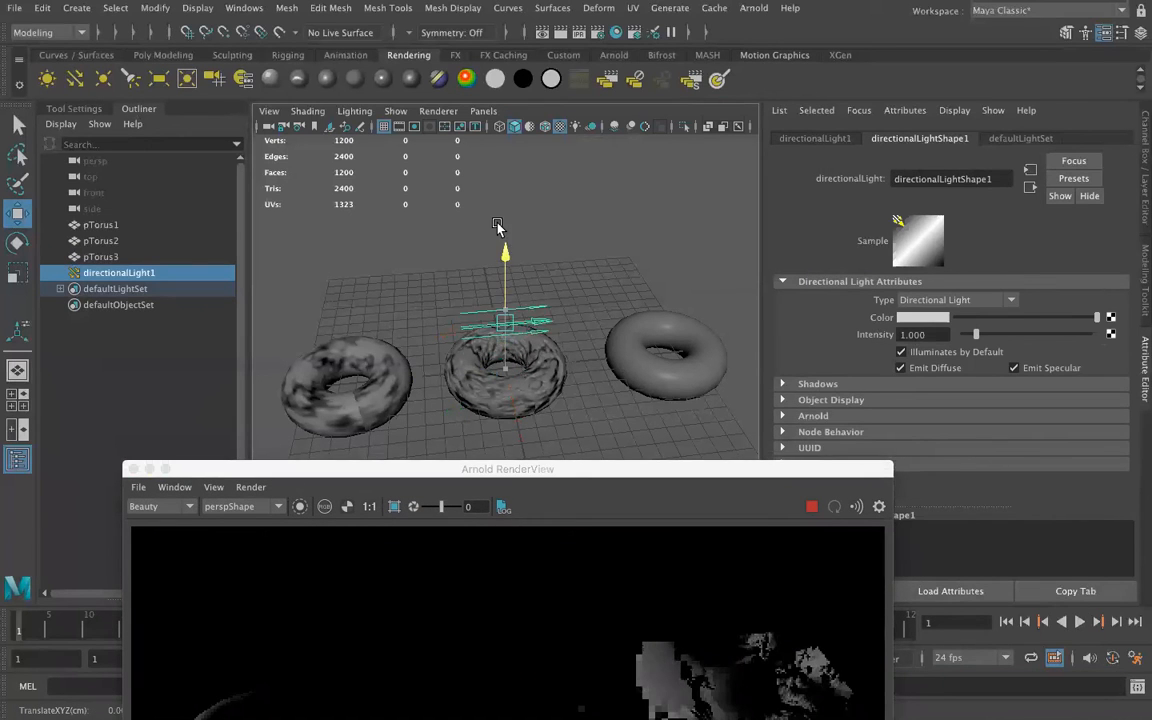
key("e")
left_click_drag(446, 280, 508, 206)
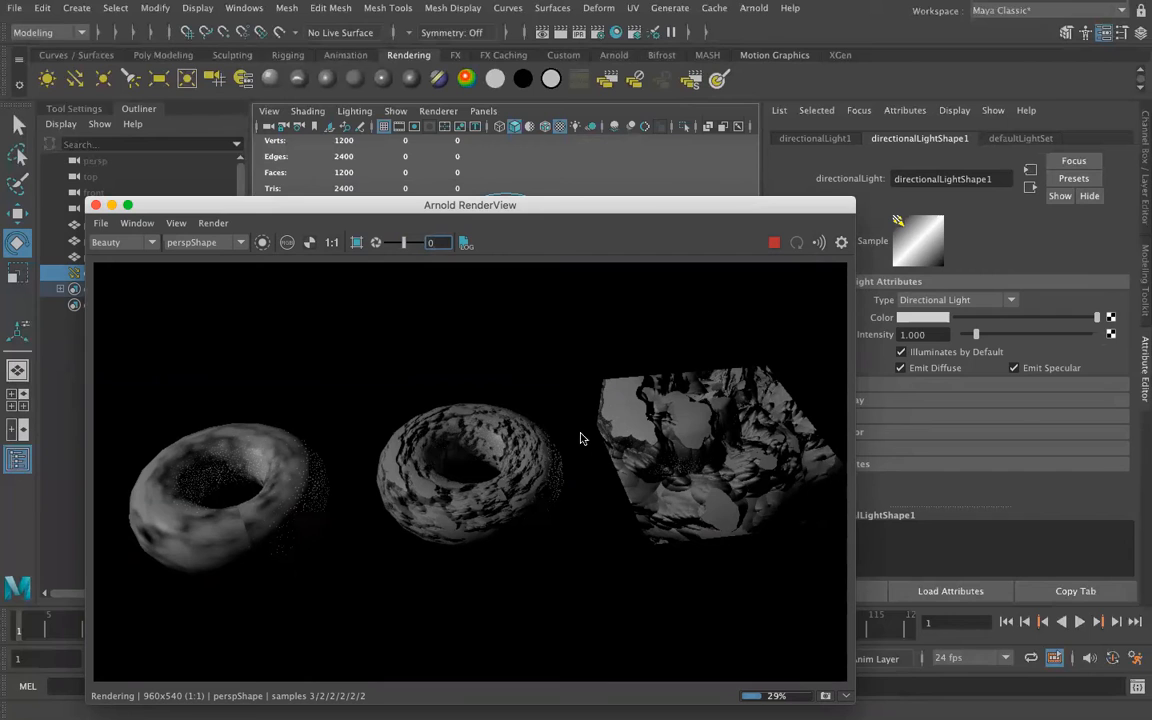
Dock the Arnold RenderView above the Outliner and frame the right torus in its render
left_click_drag(500, 205, 237, 108)
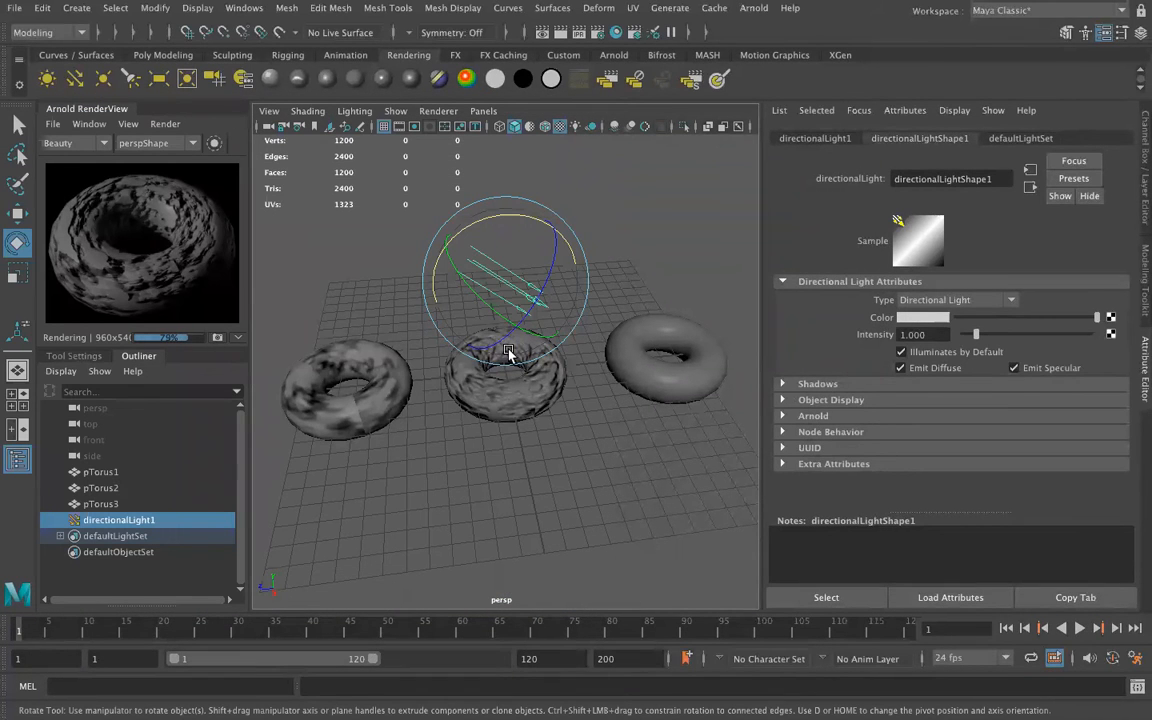
middle_click_drag(541, 380, 420, 401, "alt")
scroll(424, 403, "down", 4)
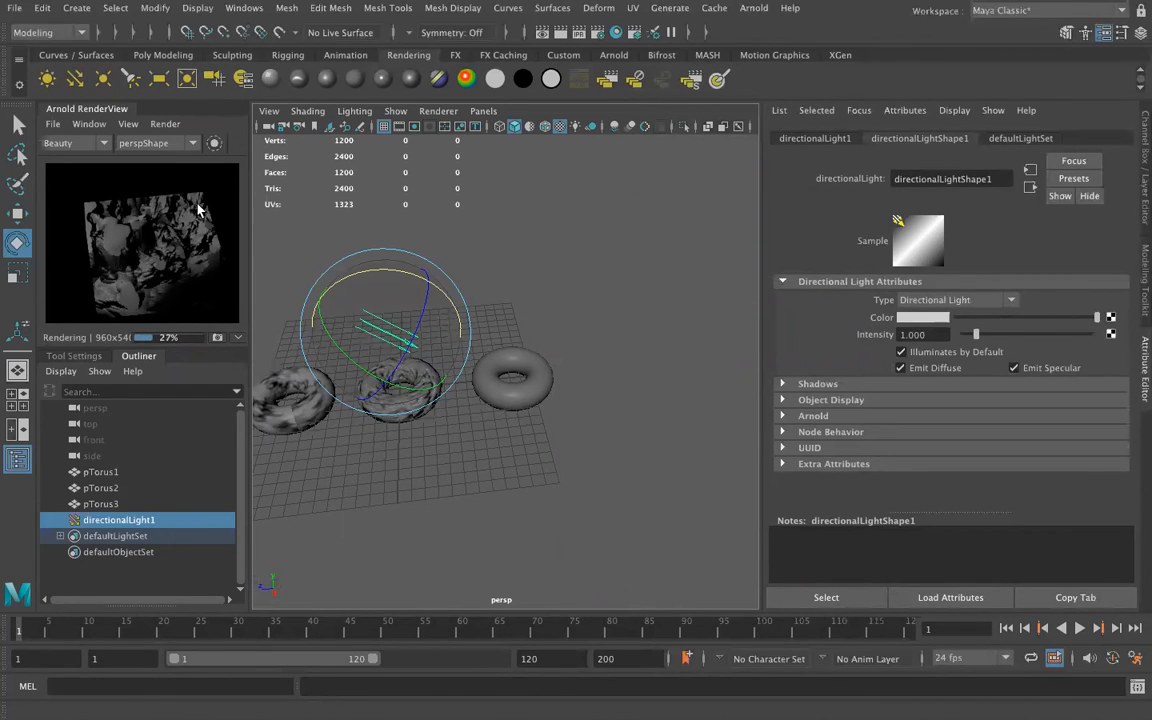
Set the threshold of the right torus's displacement Noise texture to 0.021
left_click(498, 388)
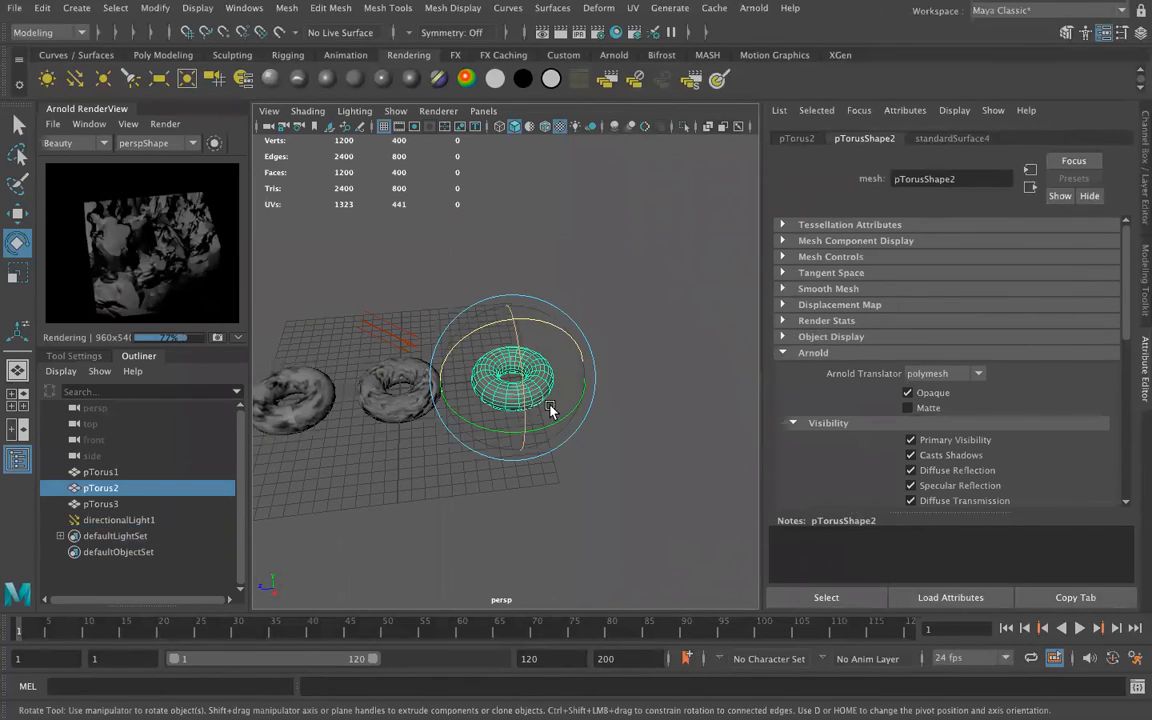
left_click(916, 138)
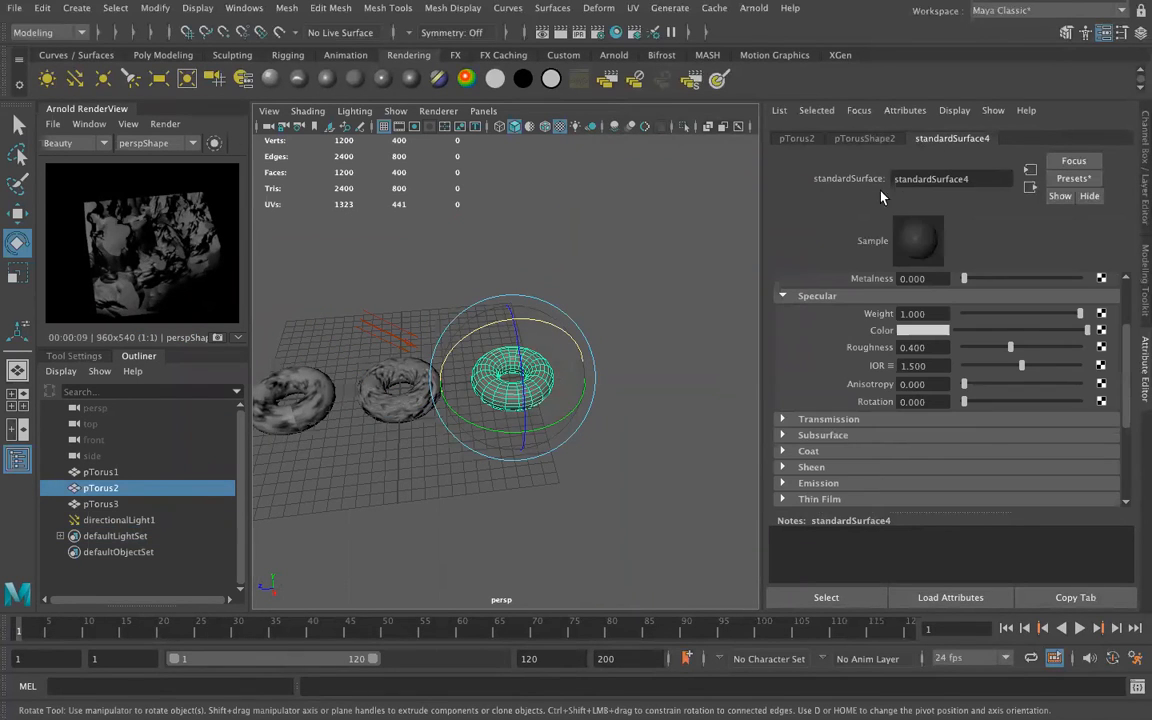
left_click(1030, 188)
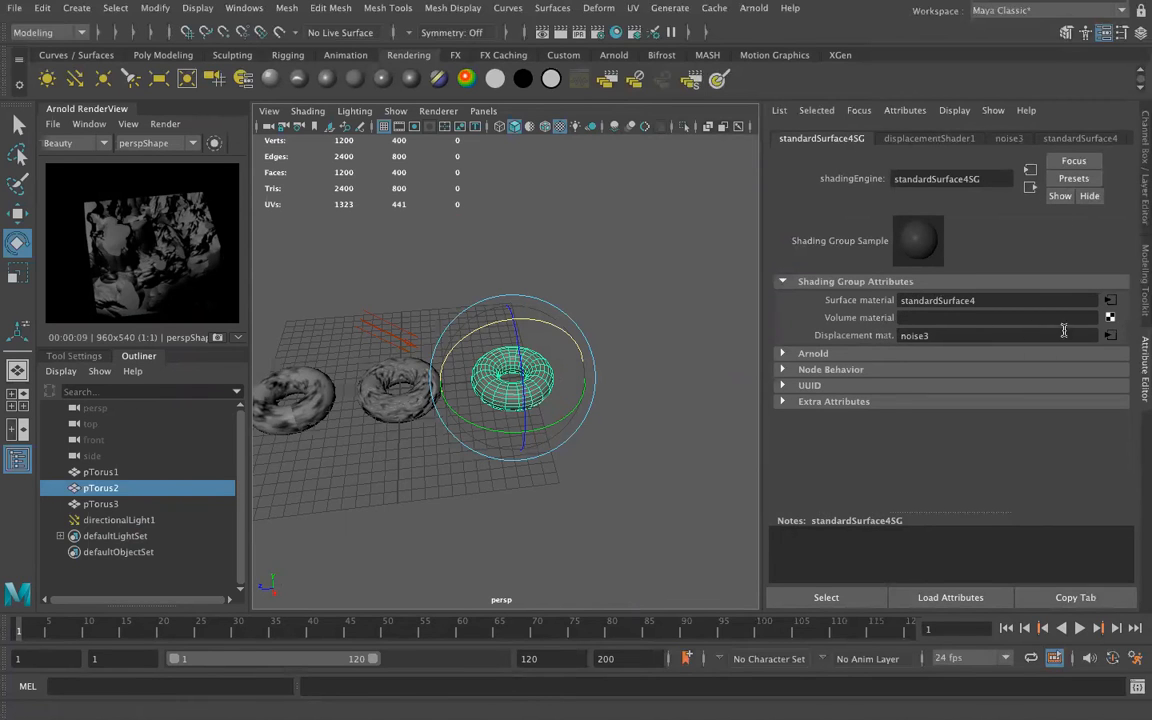
left_click(1111, 337)
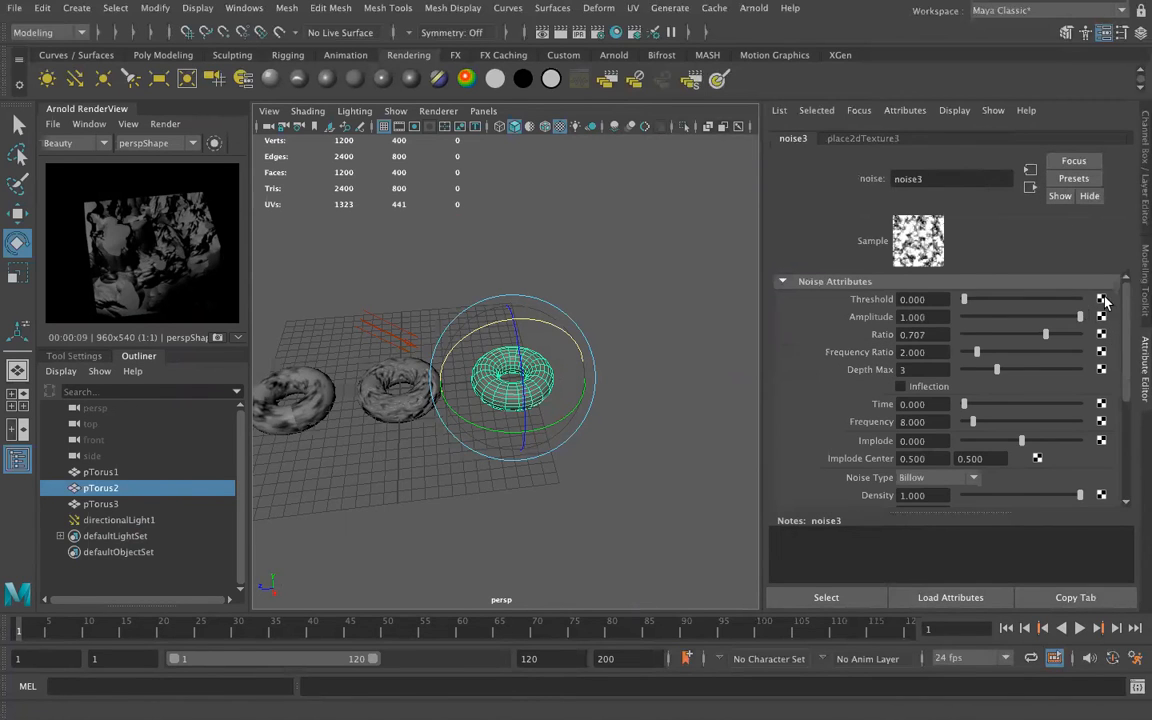
mouse_move(963, 300)
left_mouse_down()
mouse_move(985, 303)
mouse_move(963, 297)
left_mouse_up()
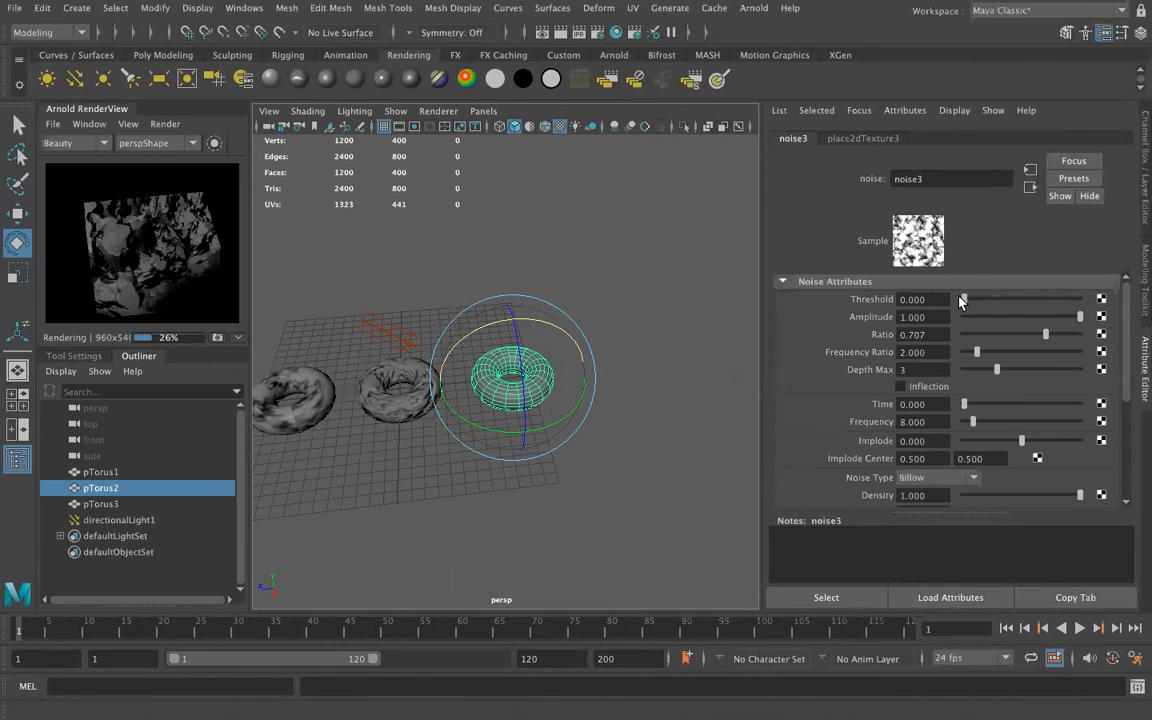
scroll(920, 428, "down", 5)
scroll(920, 428, "up", 5)
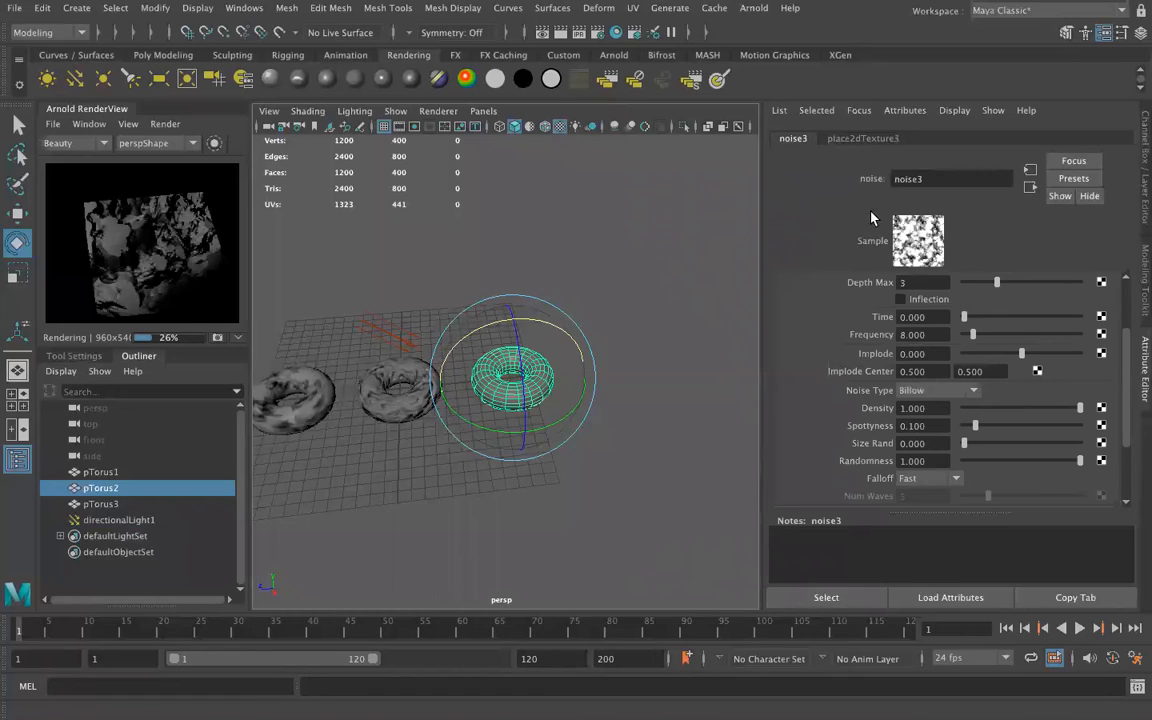
Set the displacement noise's Repeat UV to 30 and 60 in its 2D texture placement
left_click(862, 139)
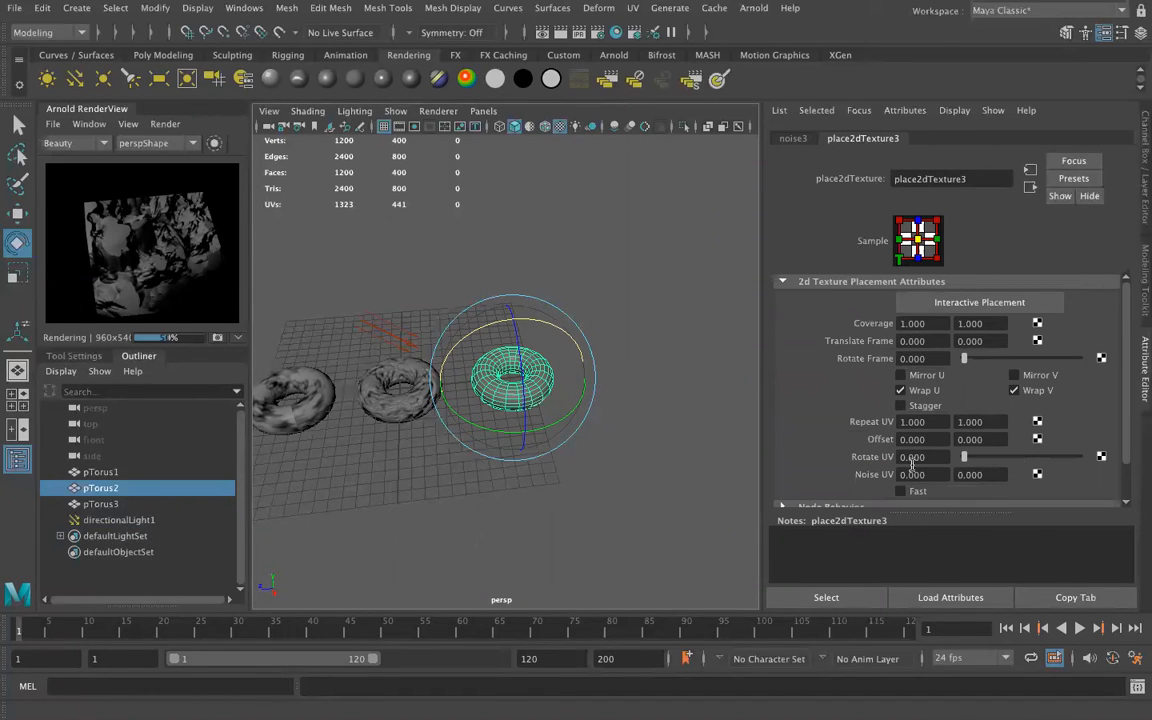
left_click(905, 422)
type("30")
left_click(967, 422)
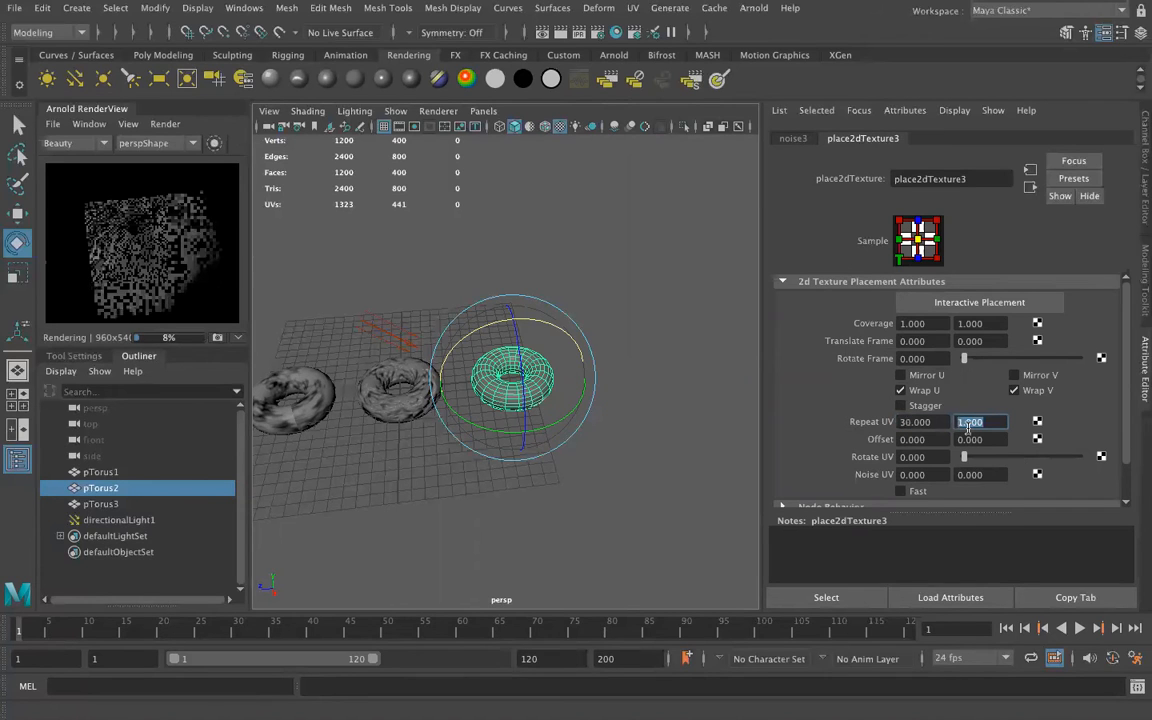
type("60")
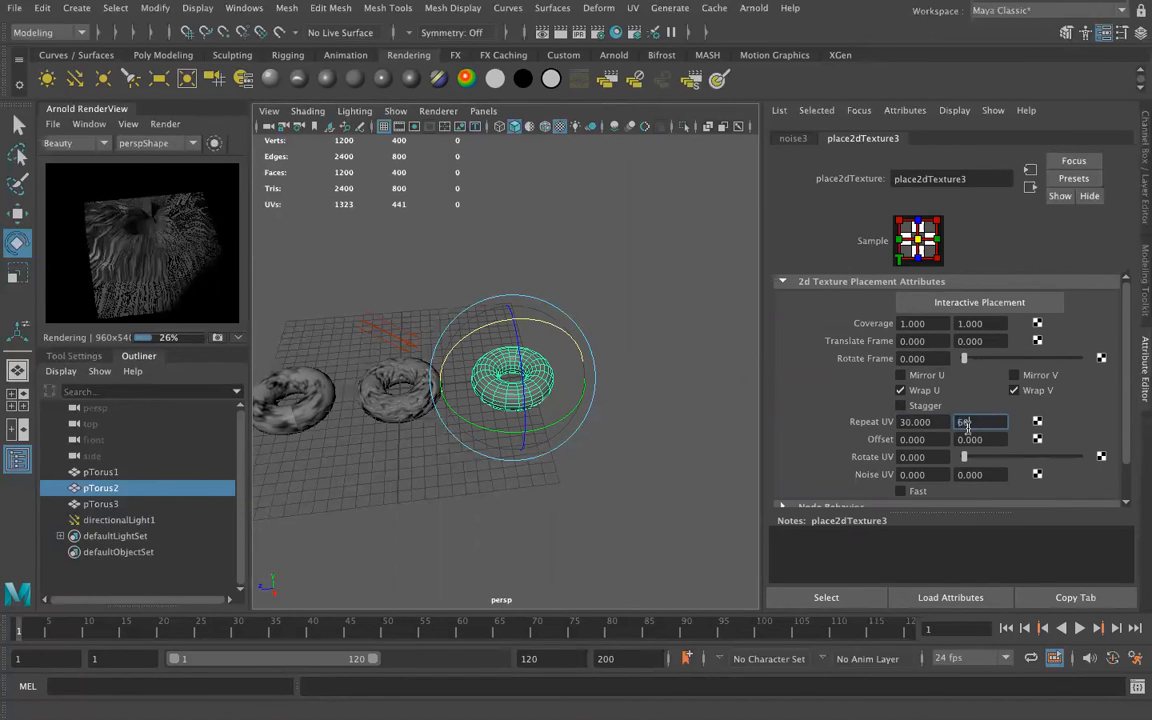
key("Tab")
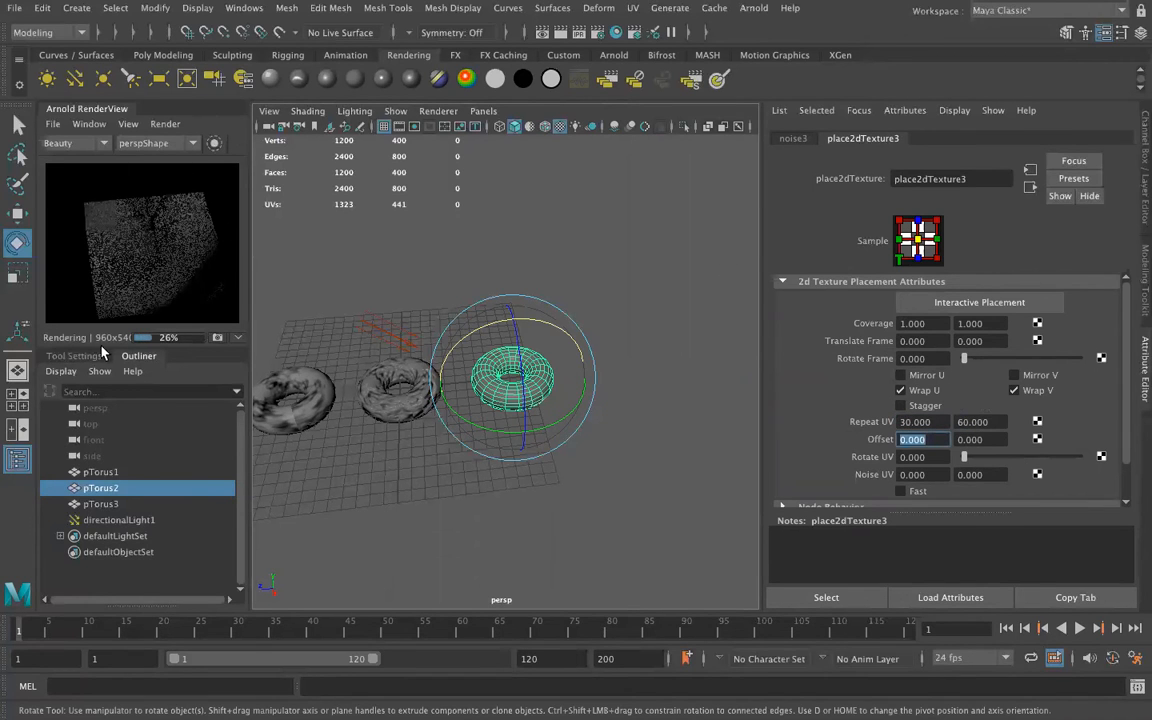
Set both Repeat UV values of the displacement noise's placement to 10
double_click(925, 421)
type("10")
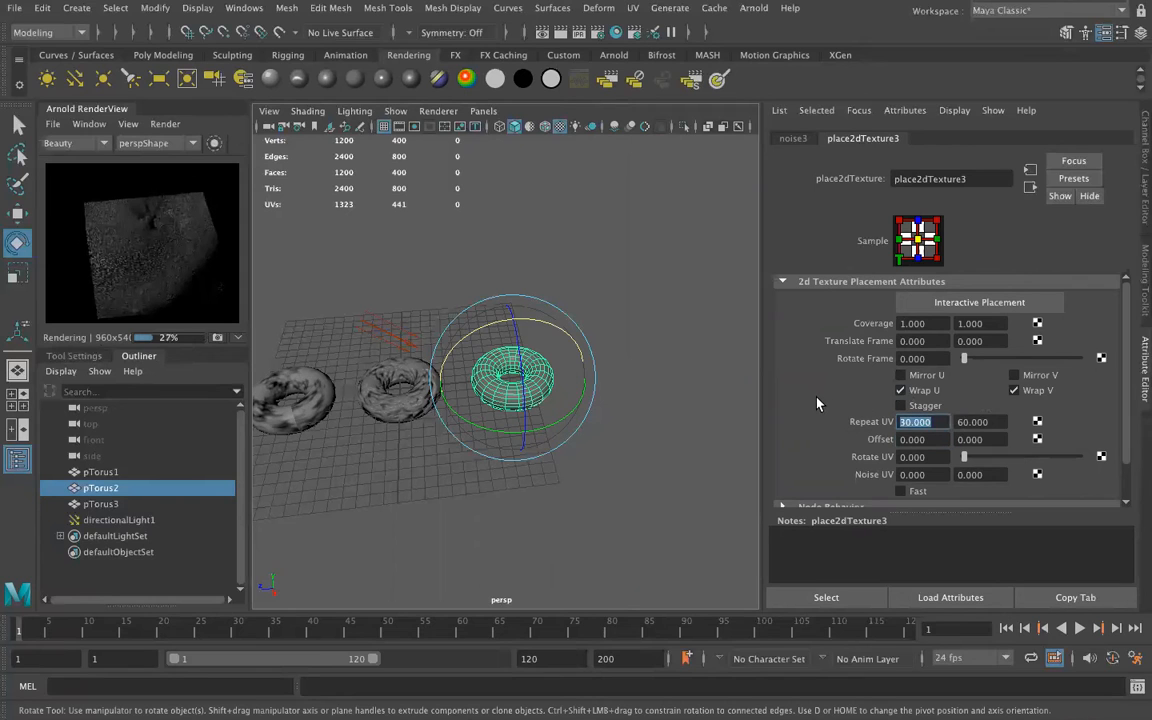
key("Tab")
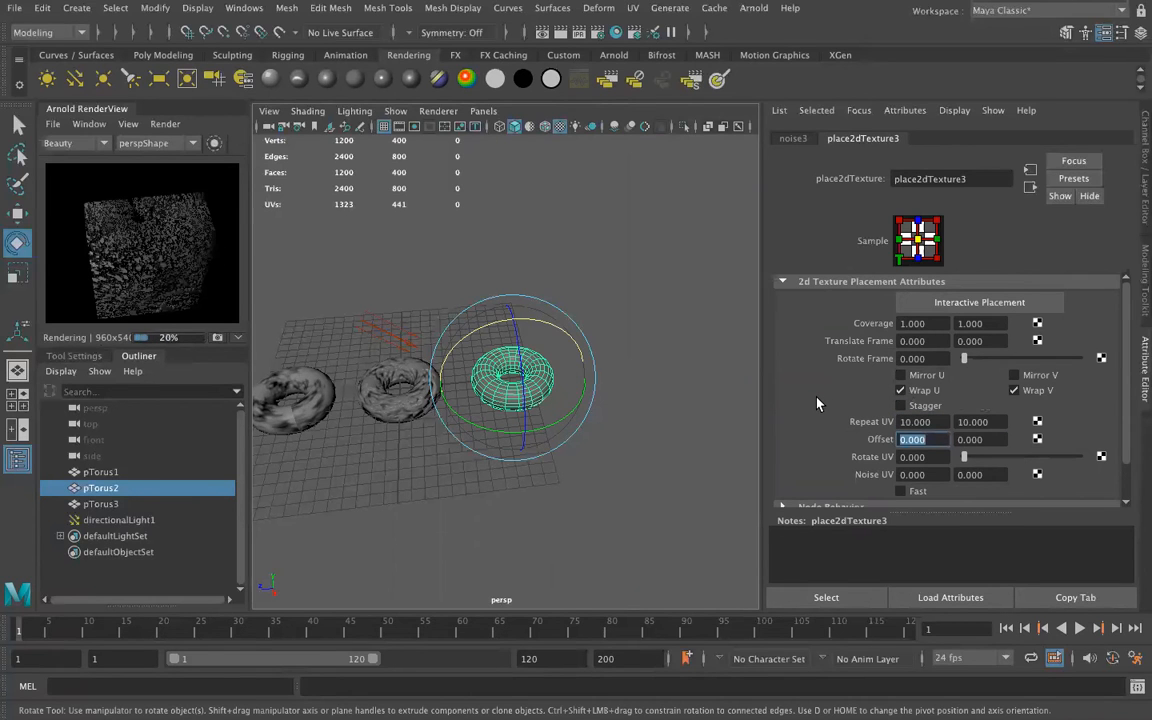
type("10")
key("Tab")
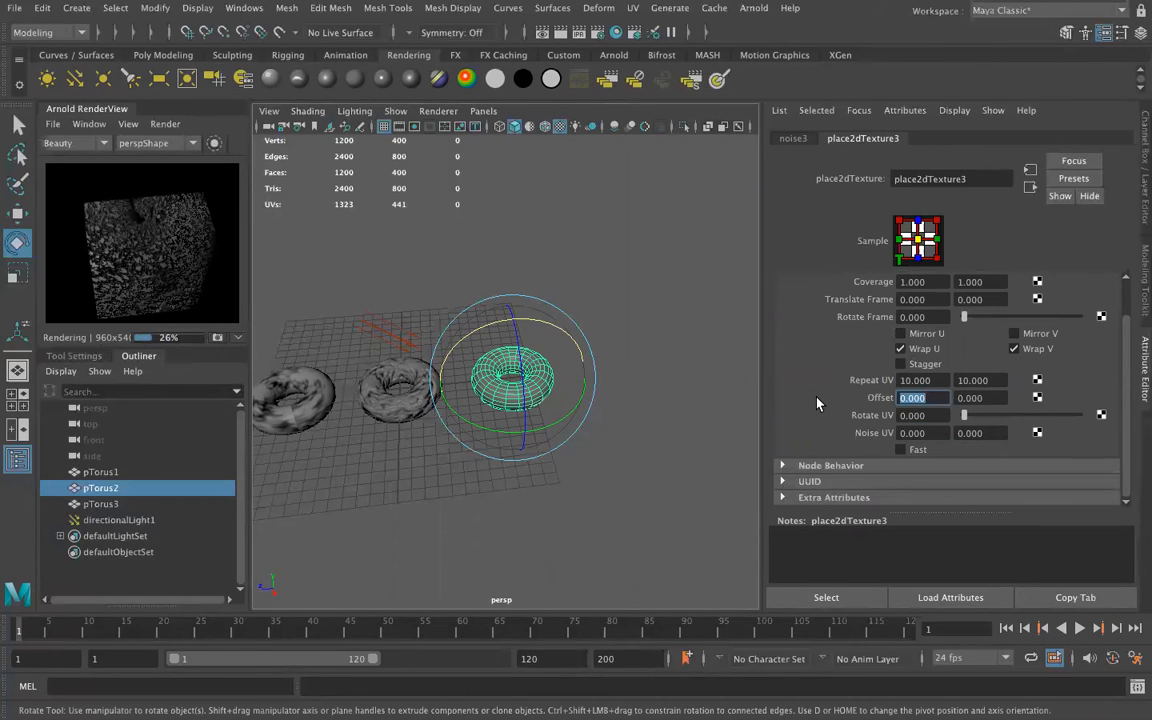
scroll(830, 330, "up", 1)
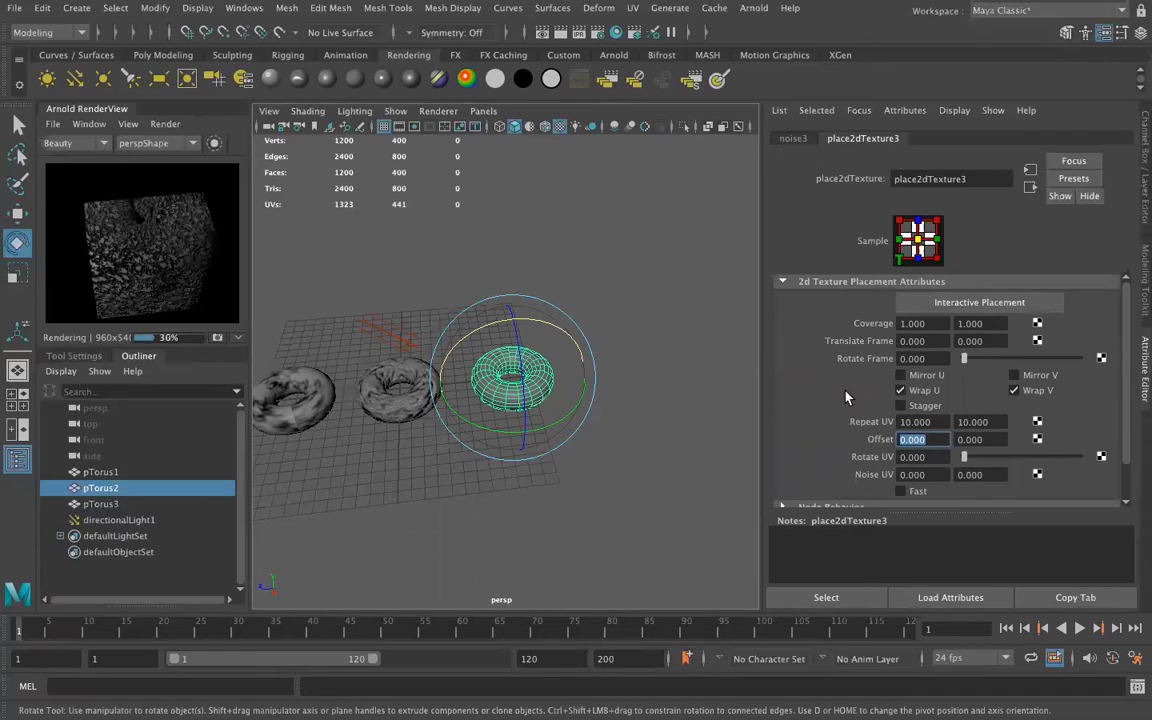
Set the density of the right torus's displacement Noise texture to 0.1
left_click(792, 138)
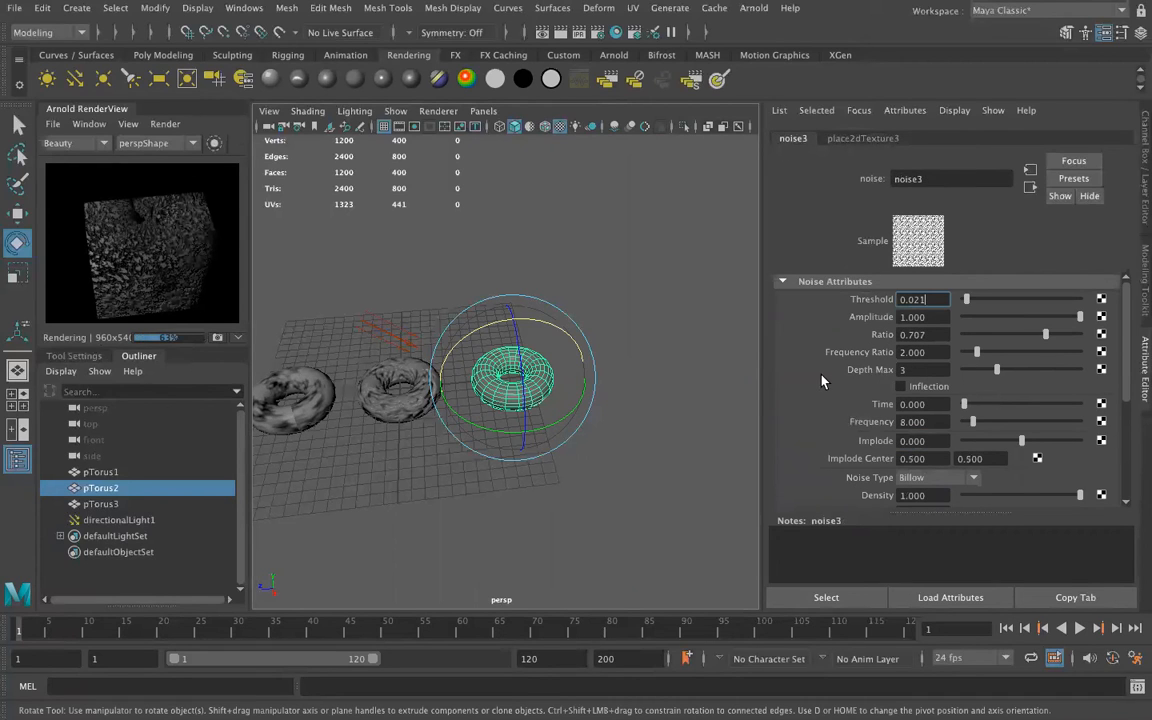
scroll(900, 375, "down", 2)
scroll(937, 375, "down", 1)
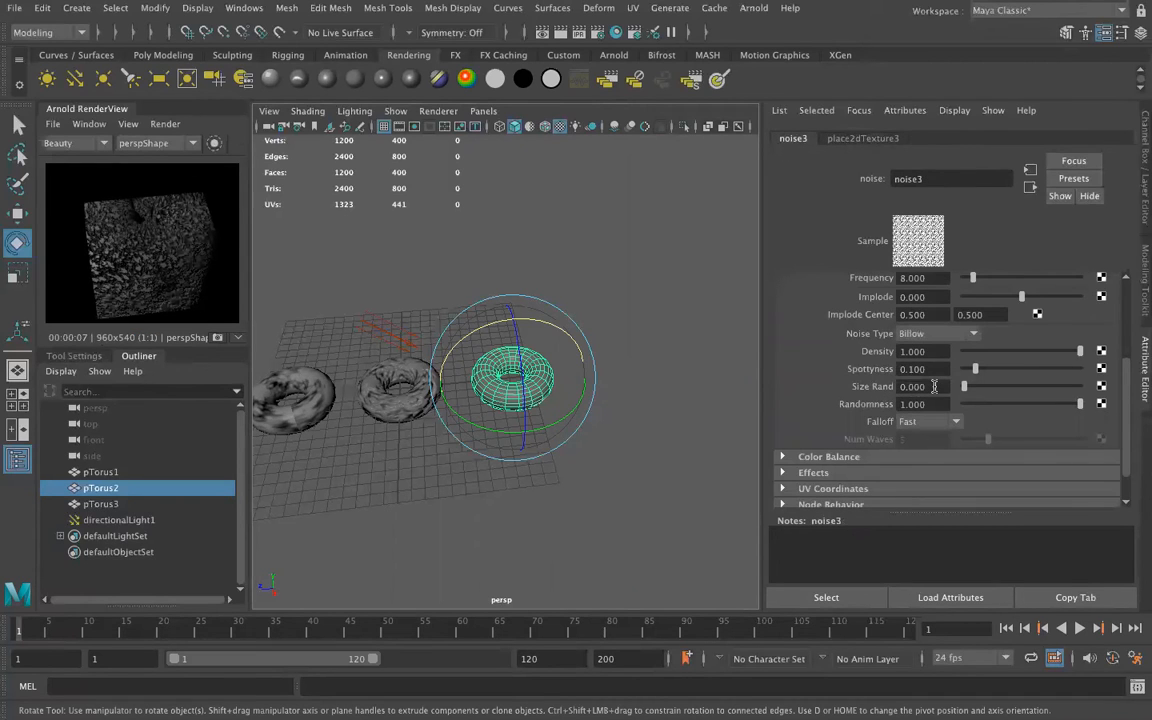
left_click(844, 350)
type(".1")
key("Return")
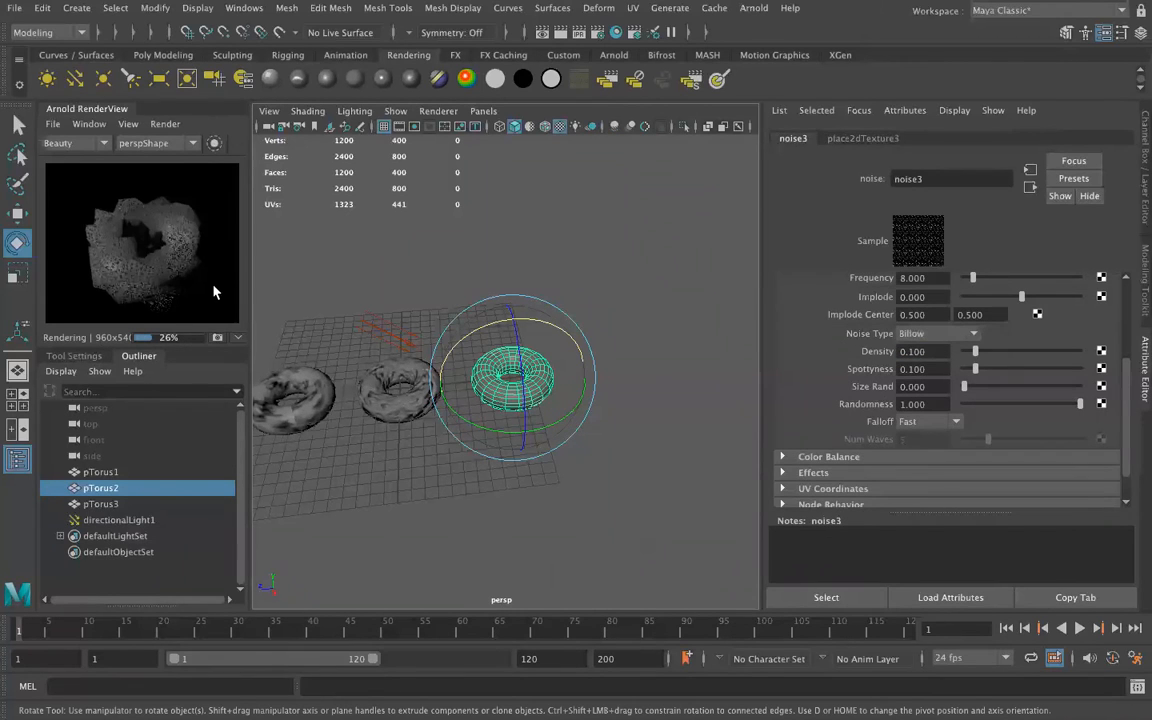
Lower the displacement noise's density to 0.01
left_click(939, 351)
key("BackSpace")
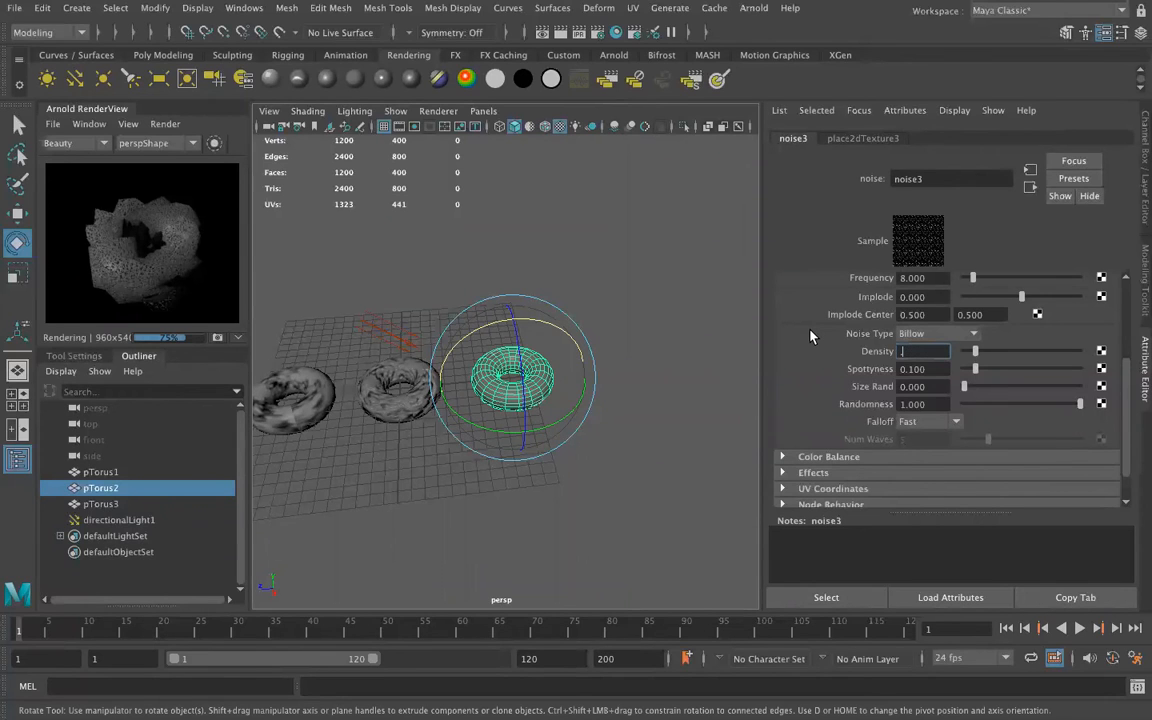
type("0.01")
key("Return")
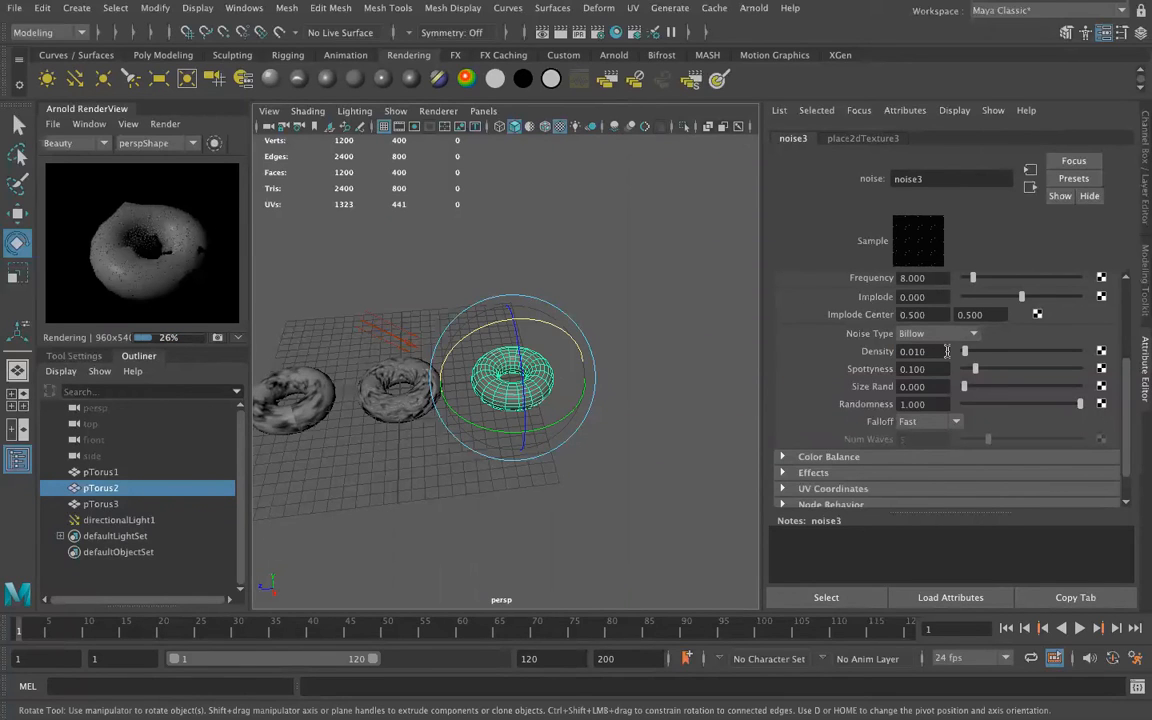
Return the displacement noise's density to 0.1
left_click_drag(911, 351, 941, 347)
type("1")
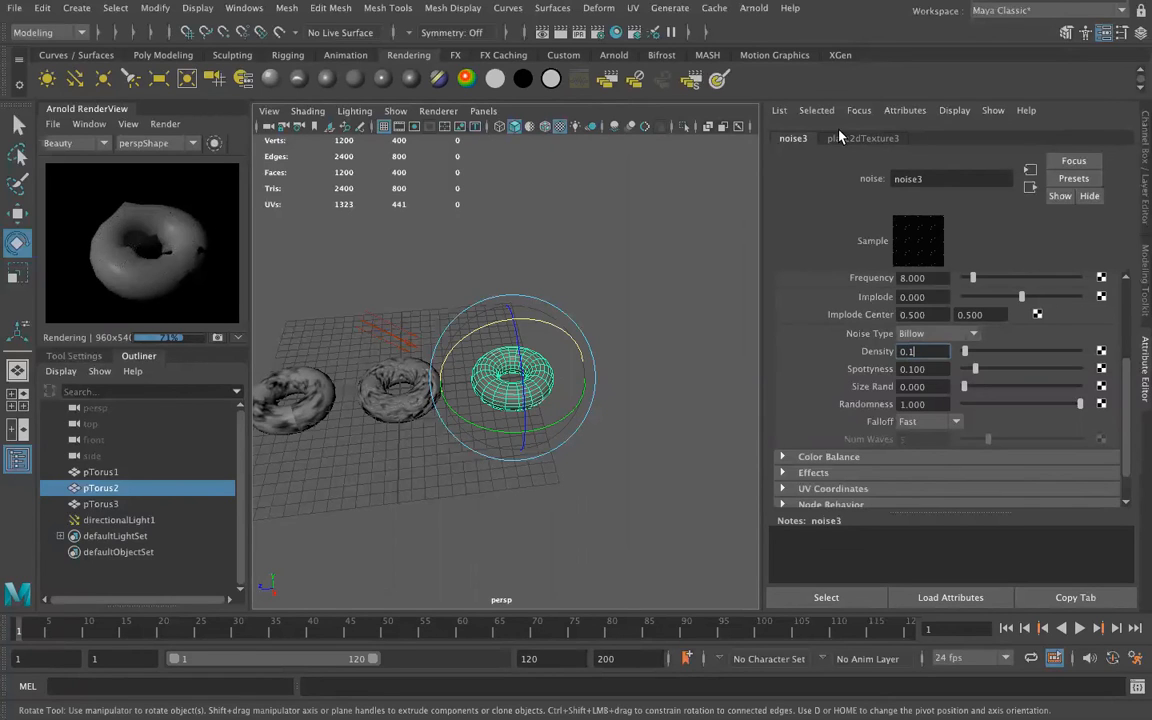
key("Return")
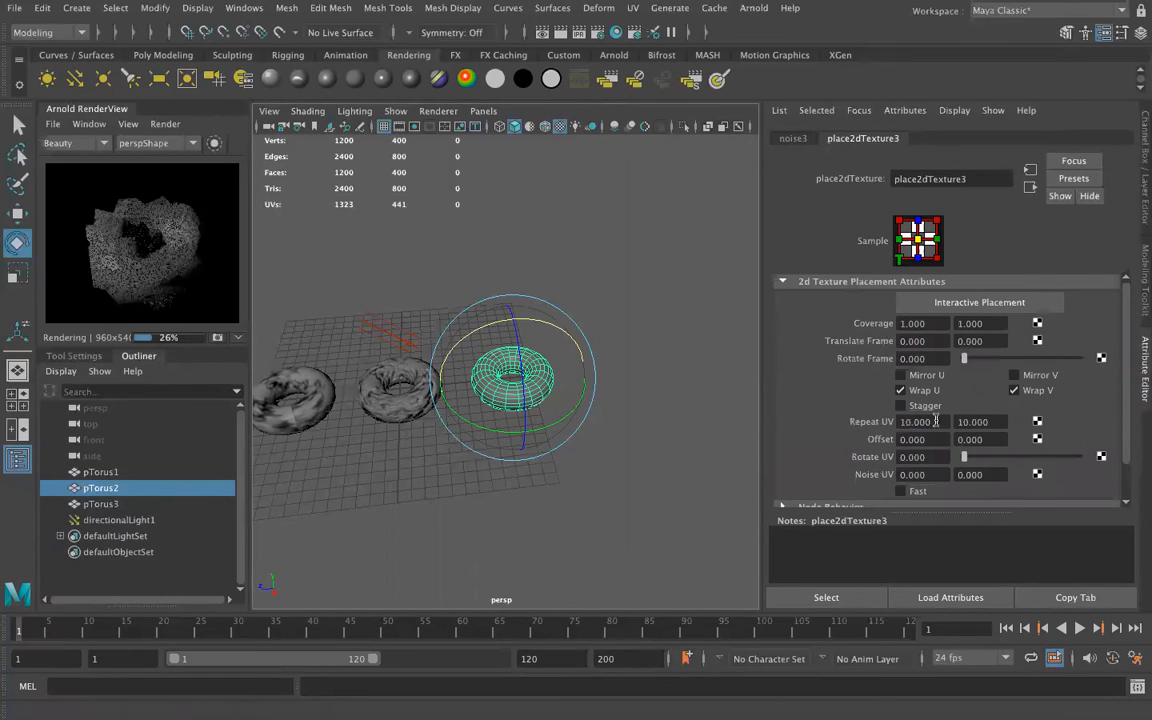
Set both Repeat UV values in the displacement noise's 2D texture placement to 1
double_click(936, 421)
type("1")
key("Tab")
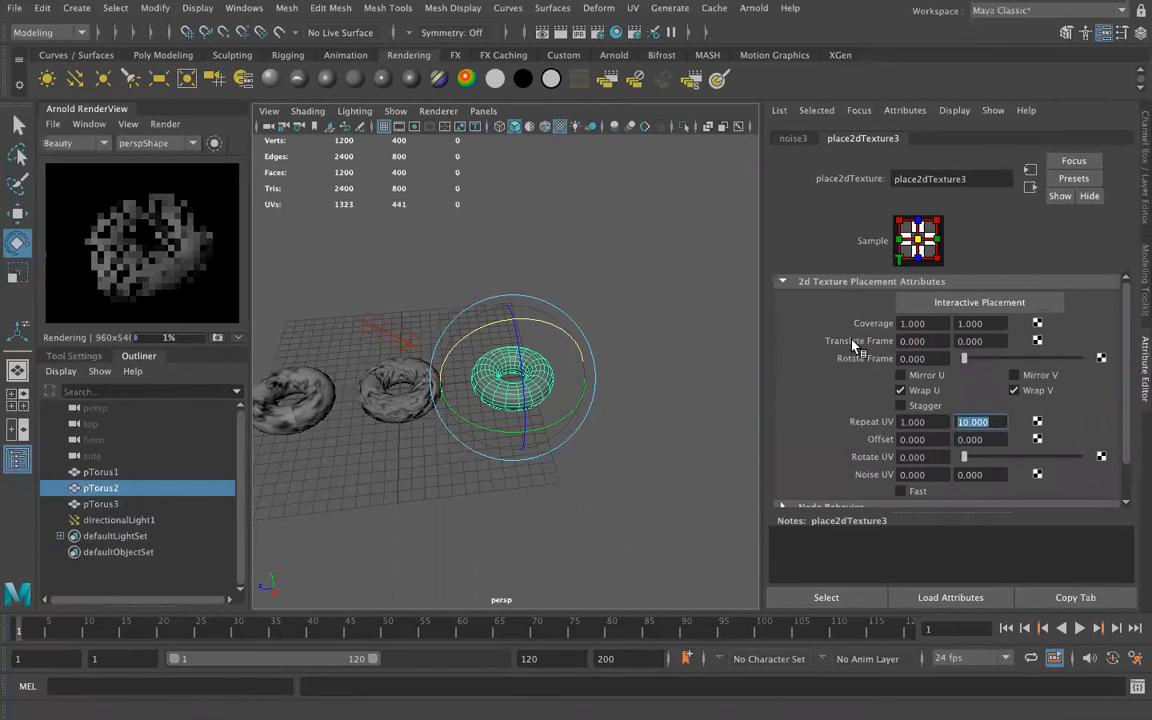
type("1")
key("Return")
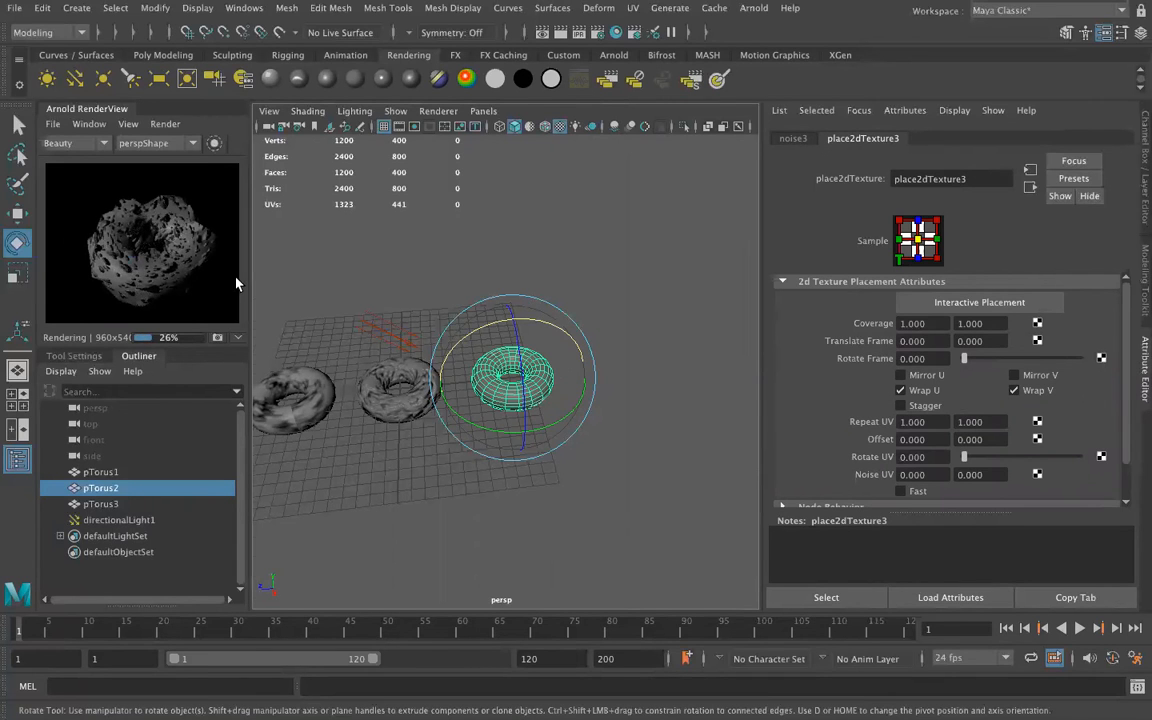
Widen the docked Arnold RenderView to show more of the displaced torus's render
left_click_drag(280, 300, 350, 316, "alt")
left_click_drag(252, 322, 437, 322)
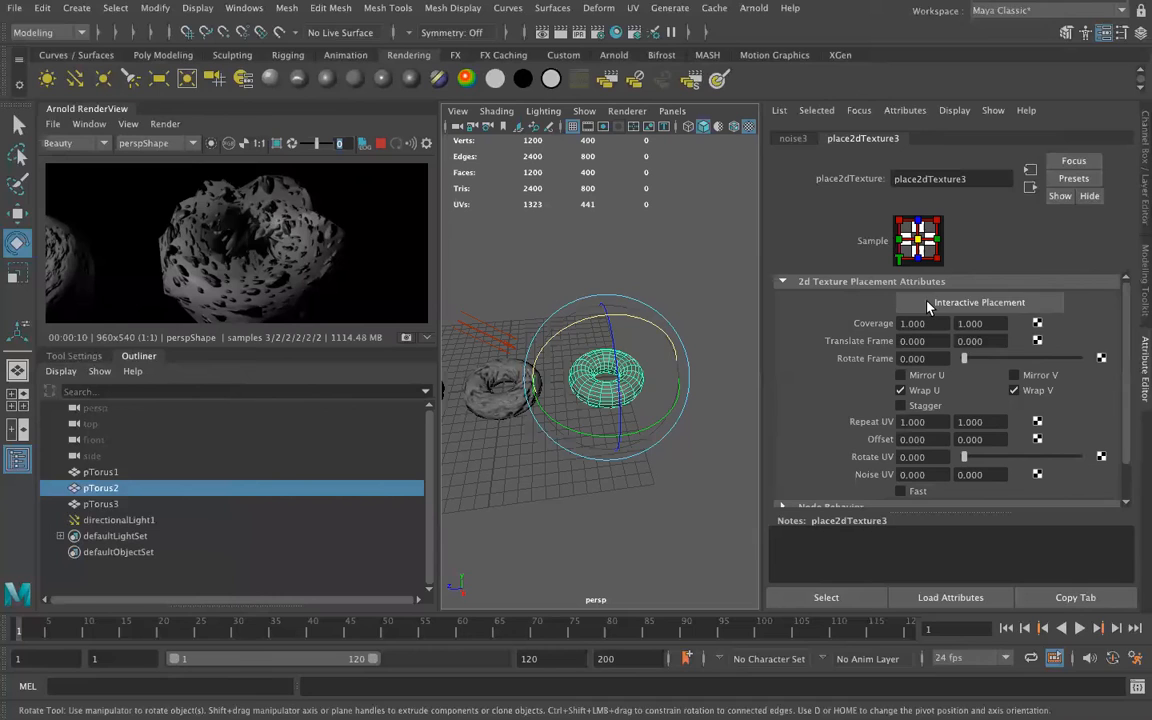
Lower the threshold of the displacement noise to 0
left_click(792, 138)
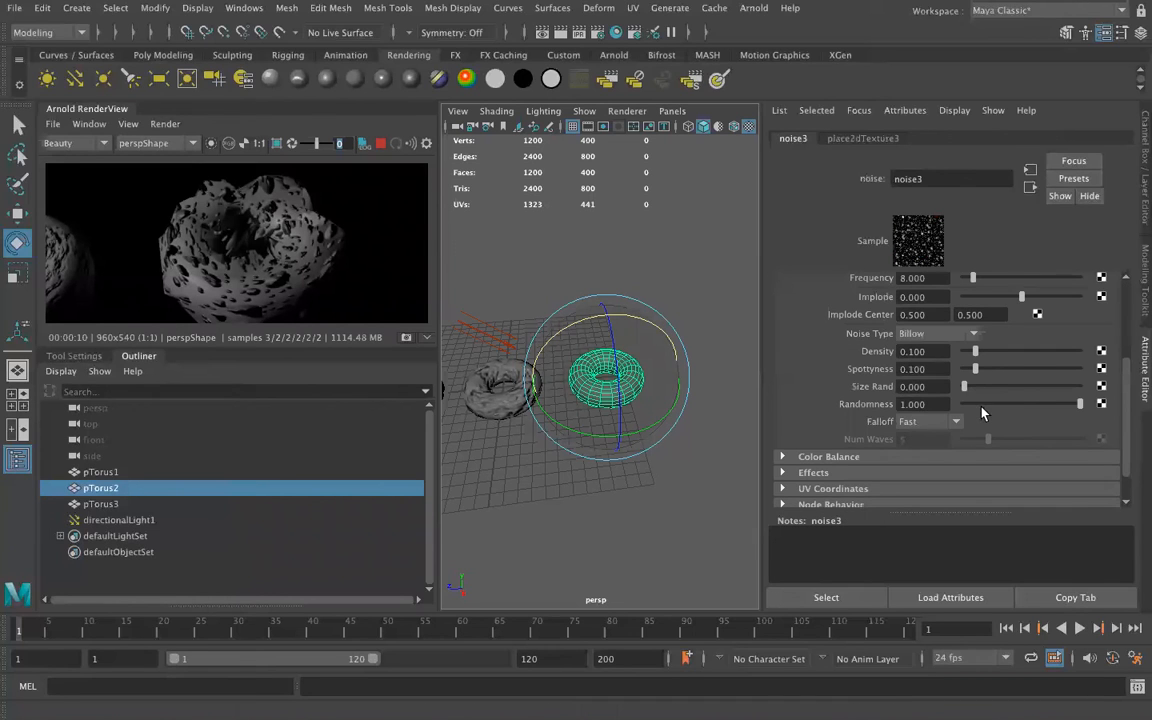
scroll(940, 380, "up", 2)
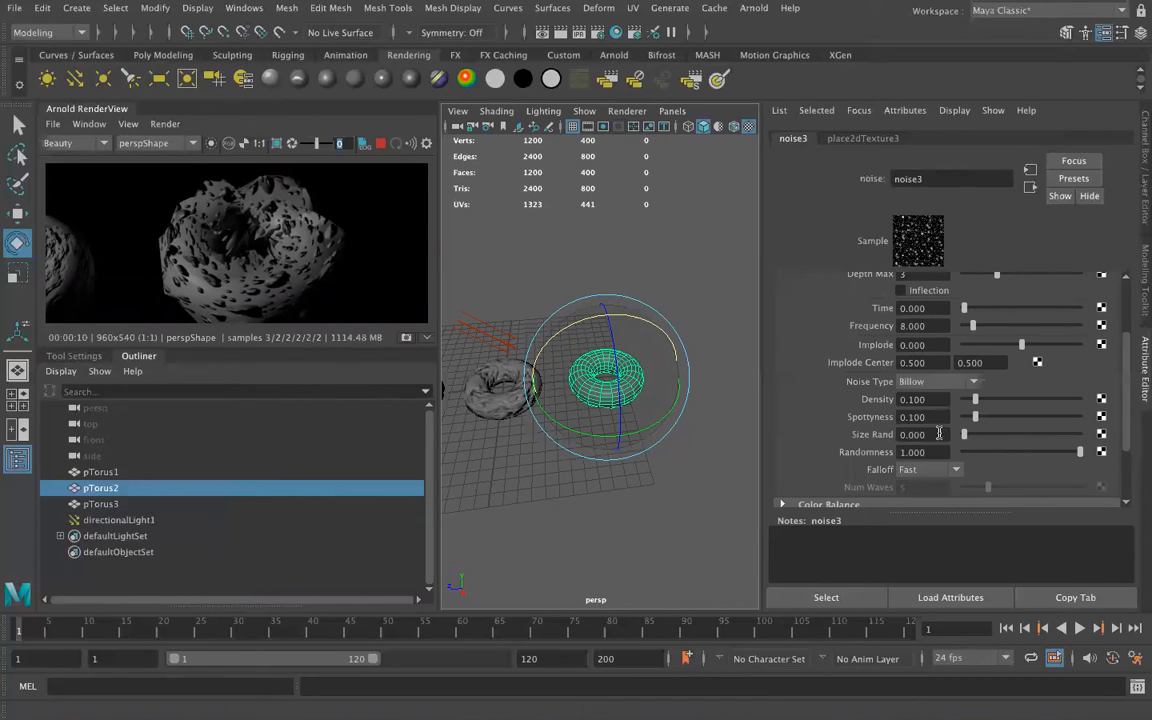
scroll(832, 327, "up", 4)
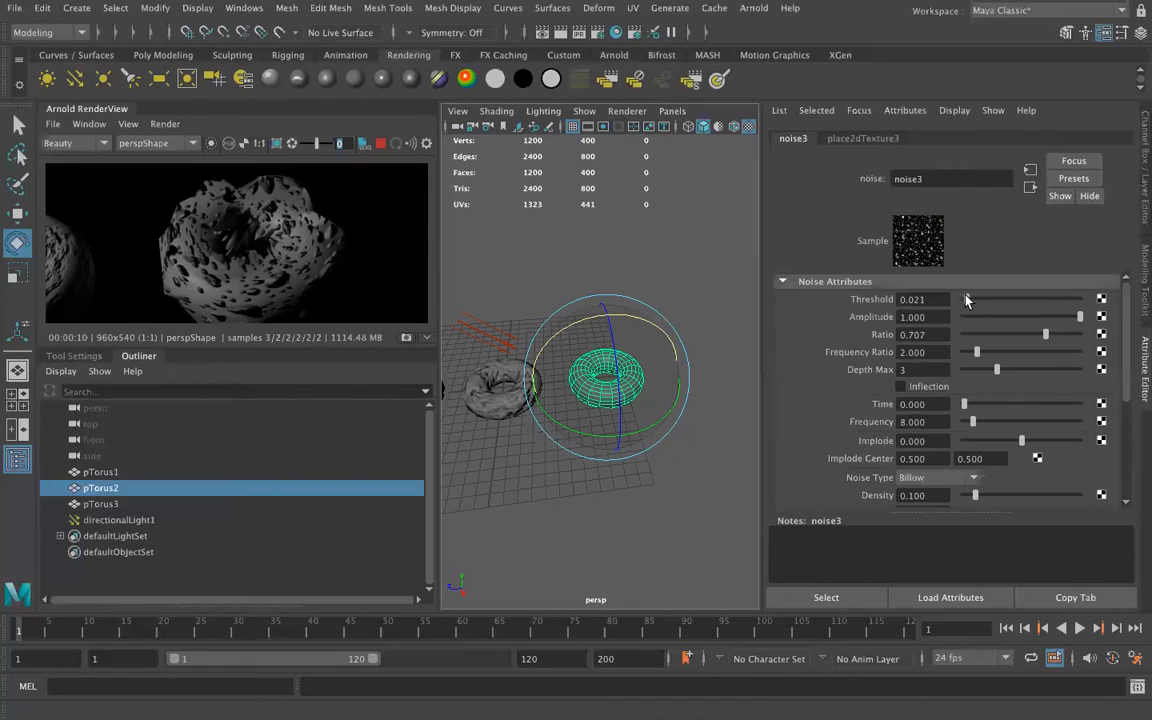
left_click_drag(966, 299, 869, 309)
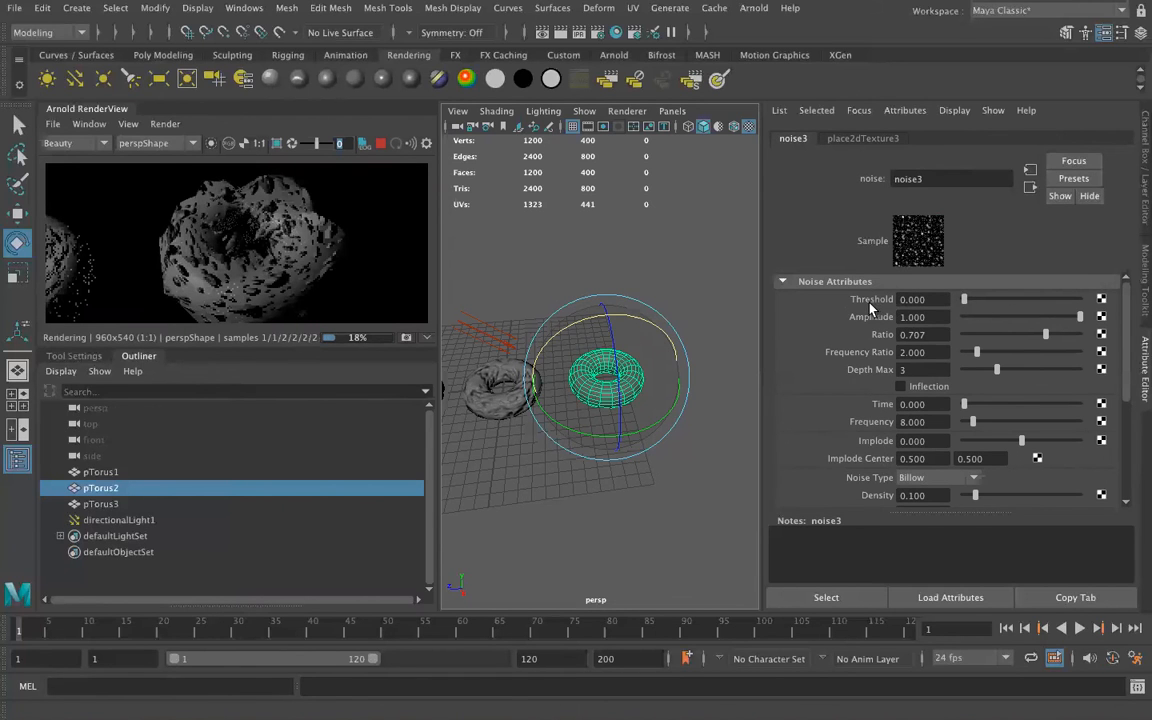
Reduce the displacement noise's amplitude to about 0.343 and check the displaced torus beside its neighbour in the render
left_click_drag(1080, 316, 1005, 319)
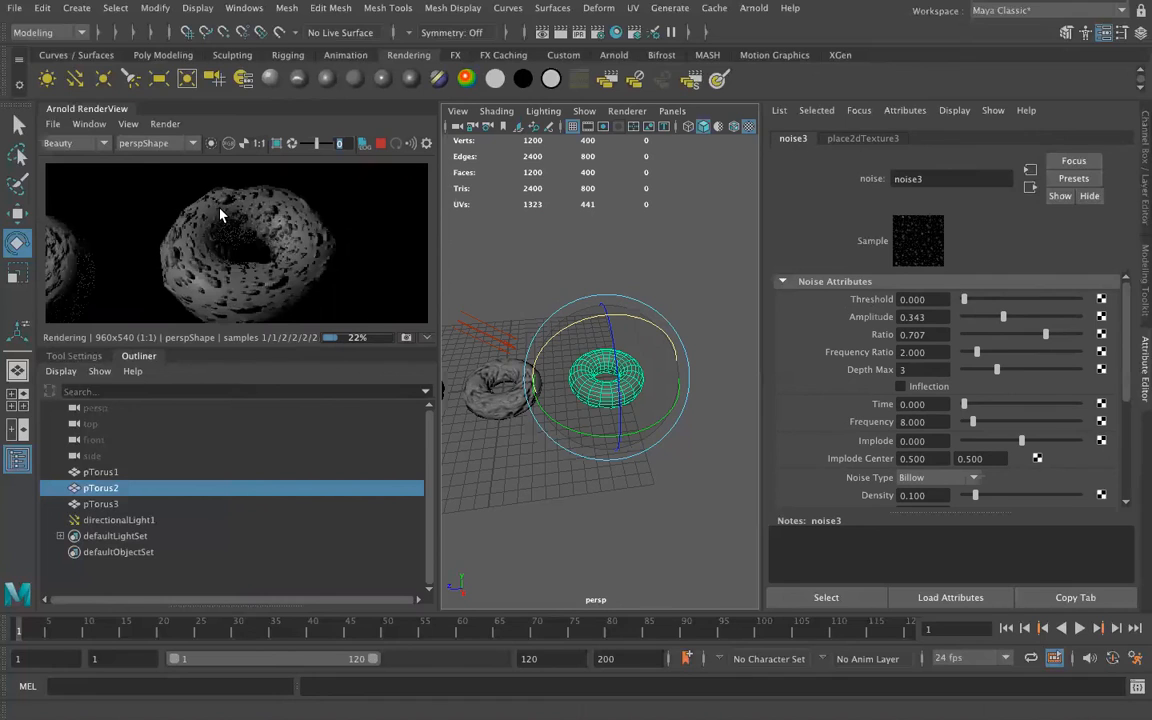
scroll(222, 216, "up", 3)
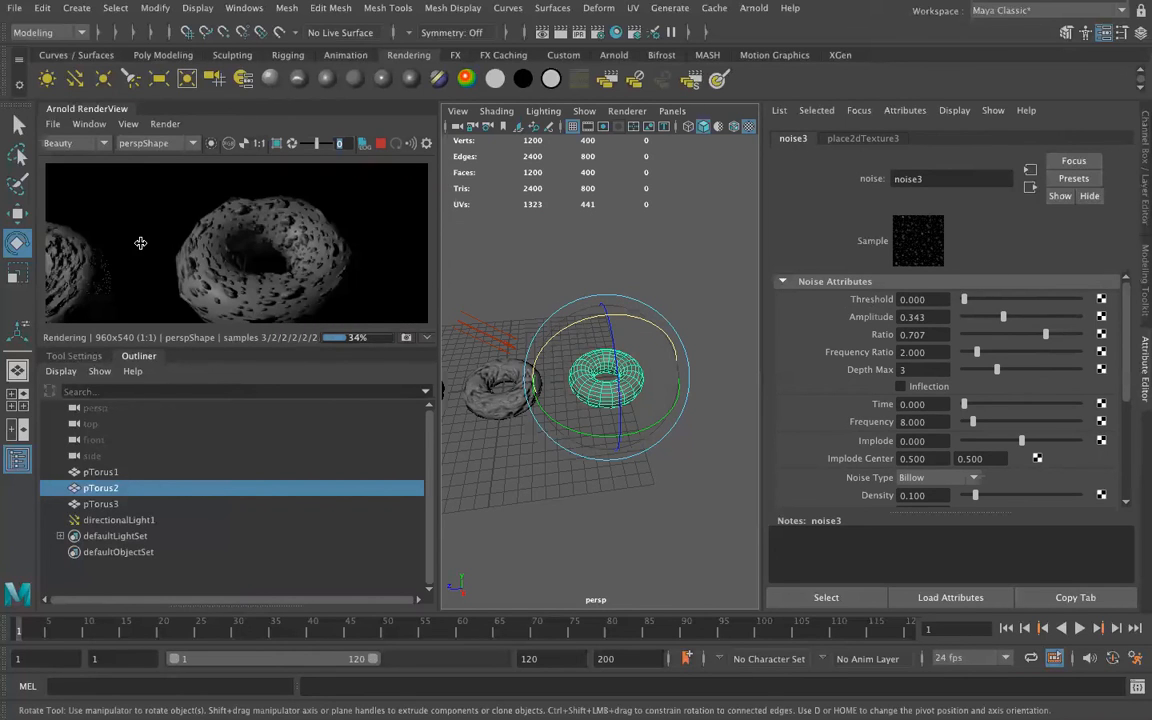
scroll(207, 261, "down", 3)
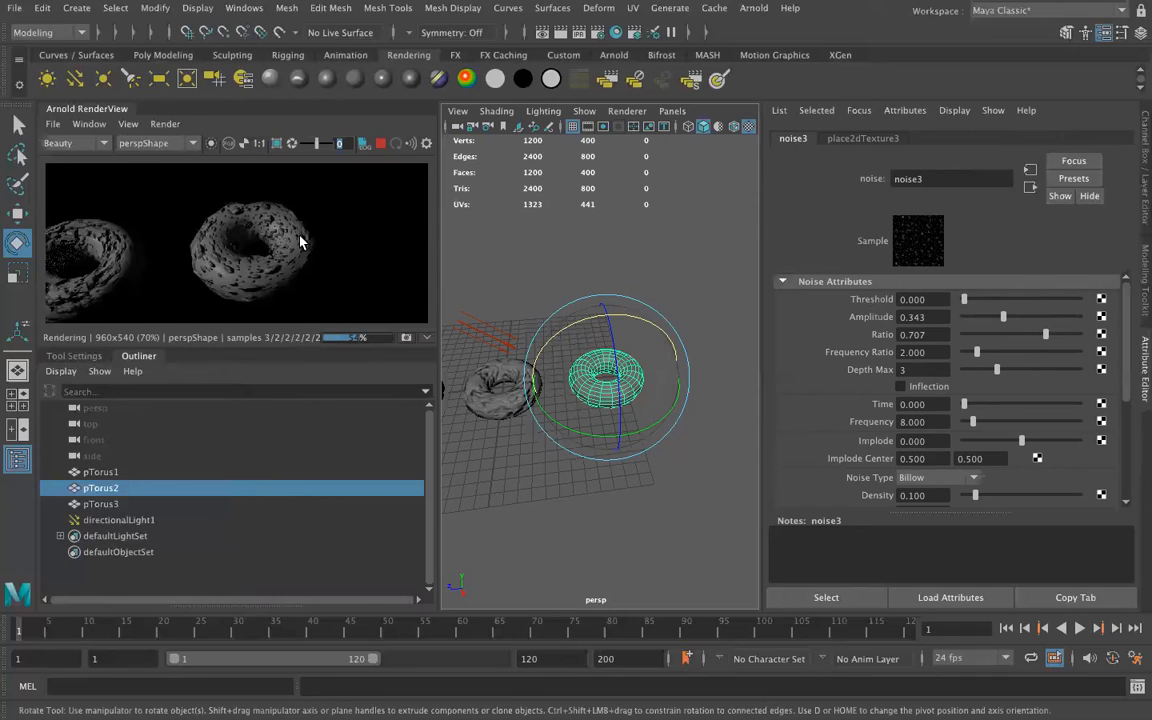
middle_click_drag(604, 428, 623, 431, "alt")
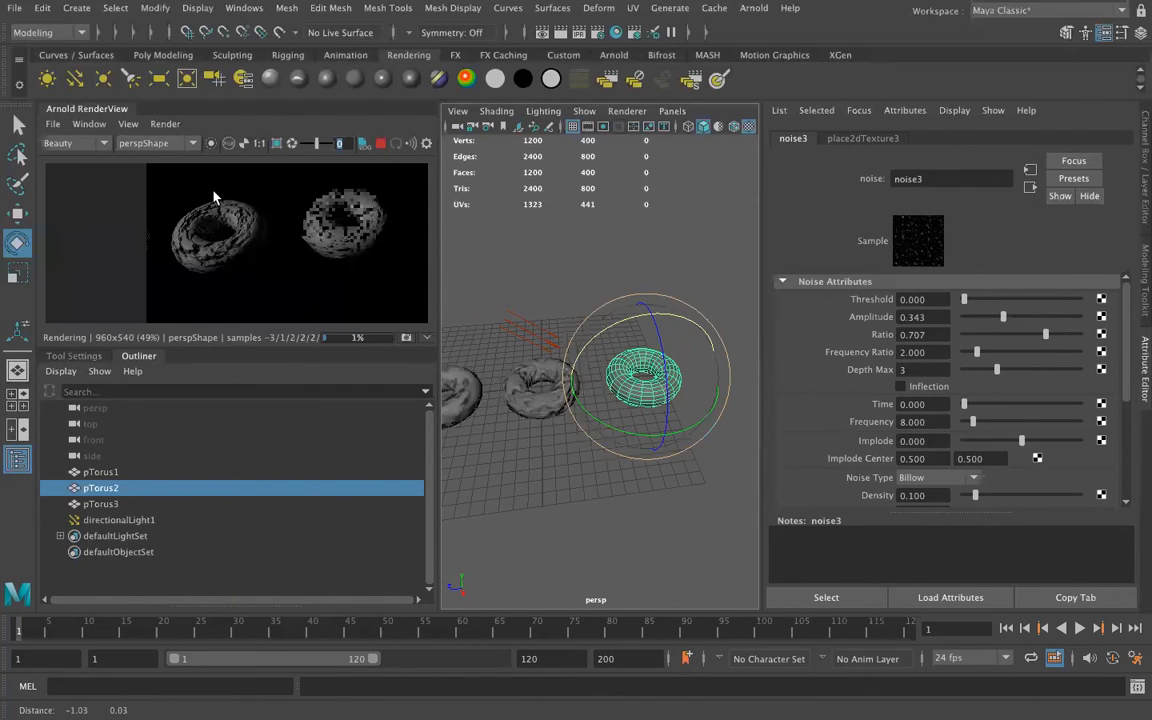